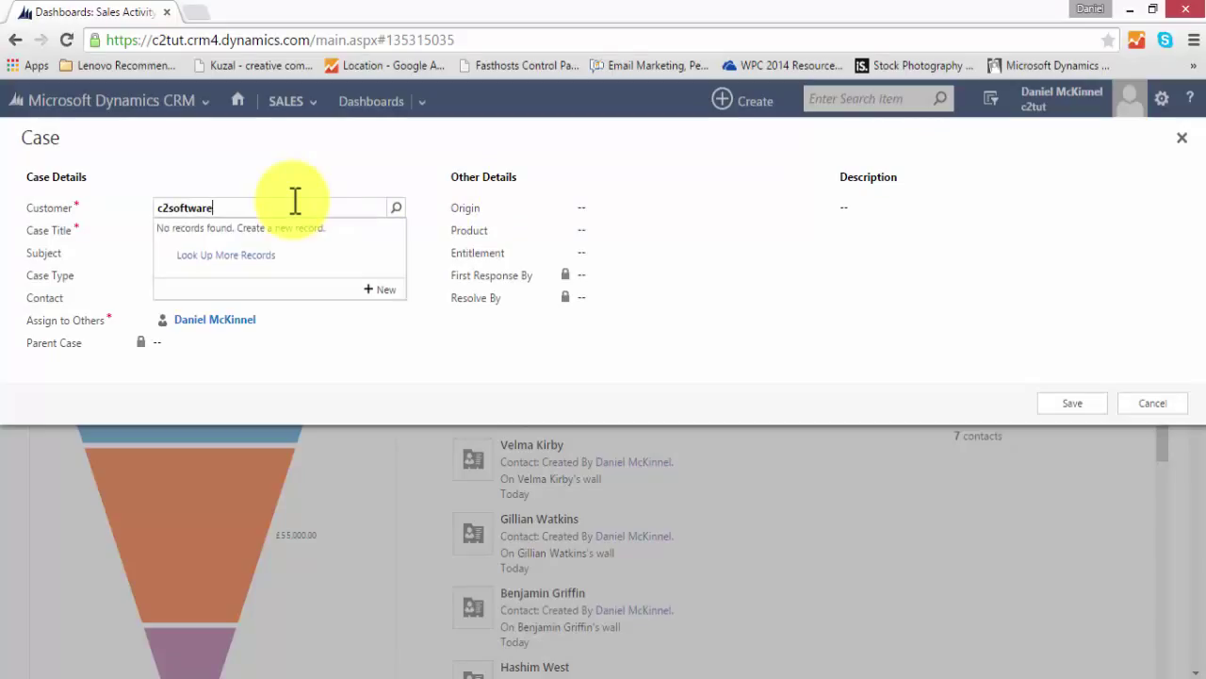
# Step: Set the new case's customer to C2 software and its title to "Request for assistance with install"
pyautogui.click(169, 207)
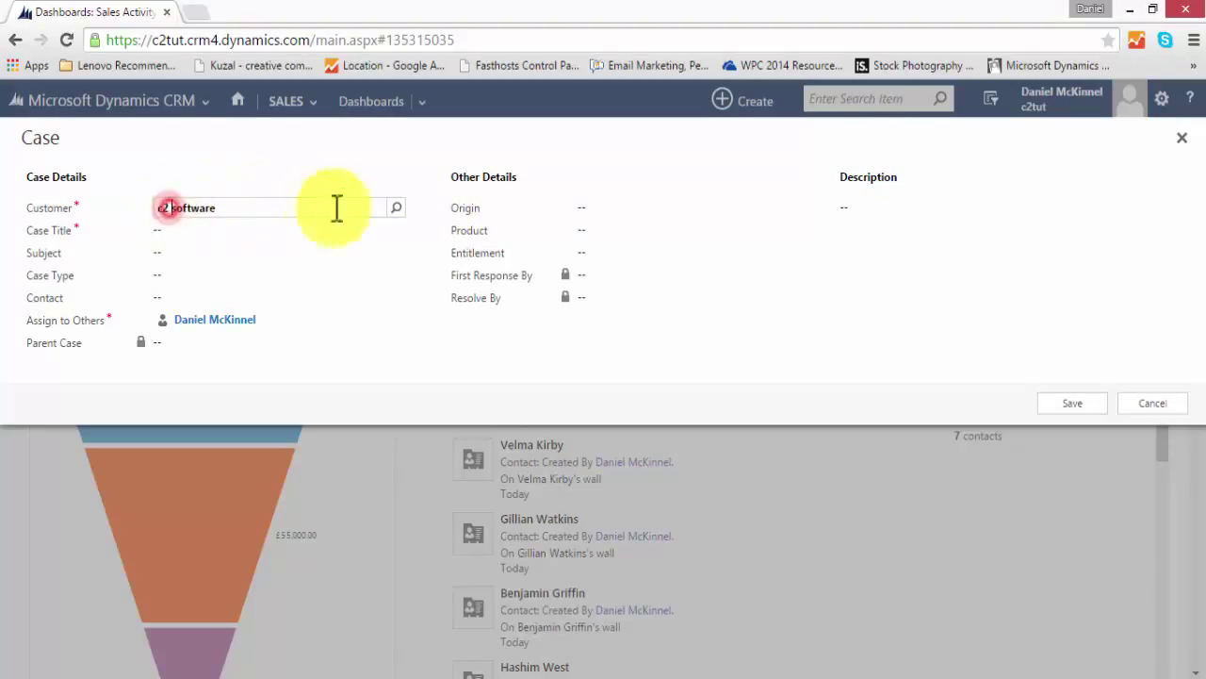
pyautogui.click(395, 208)
pyautogui.click(236, 229)
pyautogui.click(241, 233)
pyautogui.write('R')
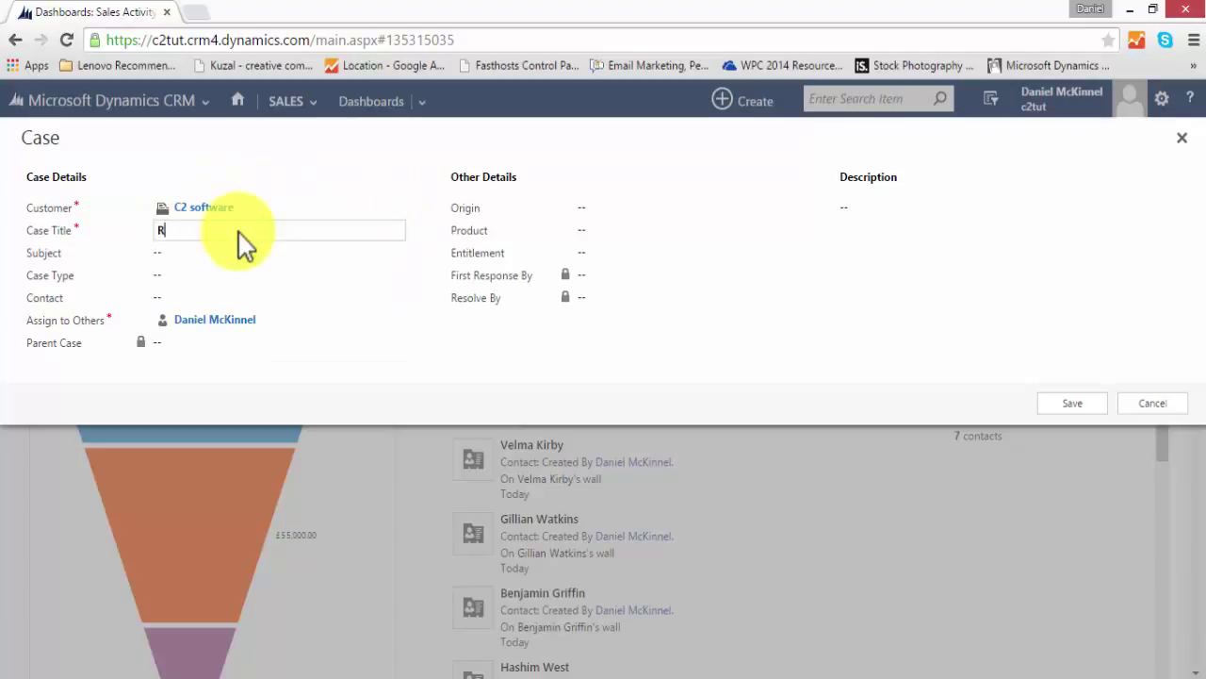
pyautogui.write('equest for assistance with install')
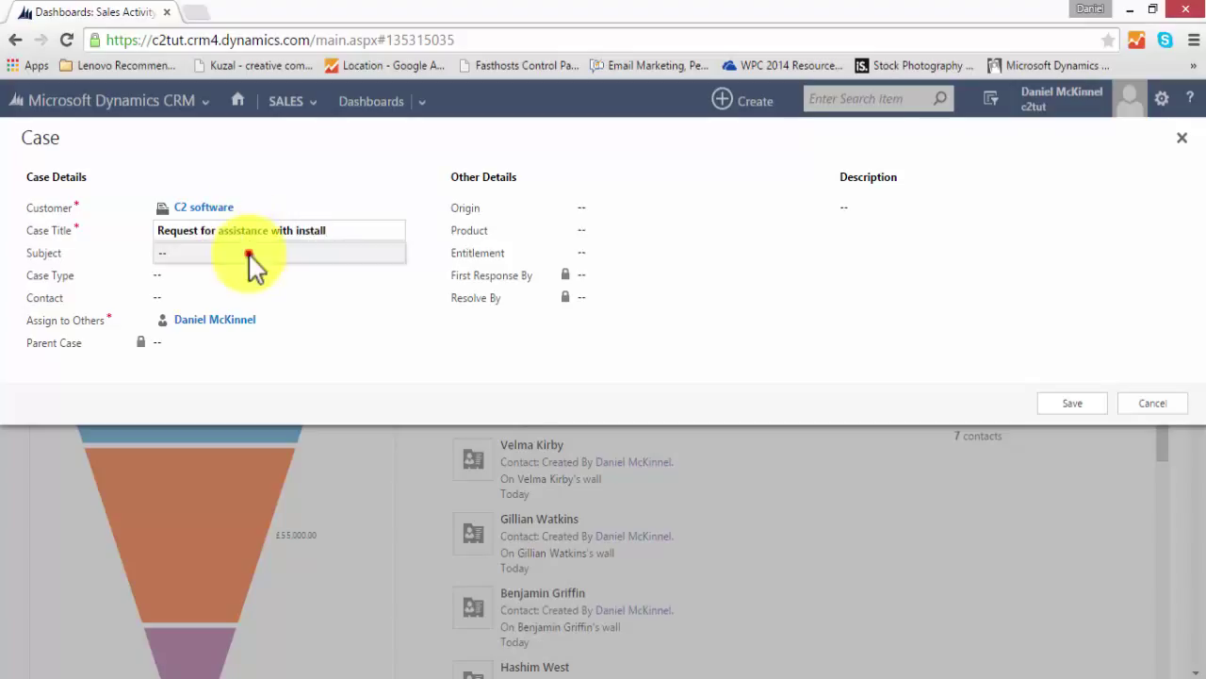
# Step: Set the case's subject to Query
pyautogui.click(248, 255)
pyautogui.click(205, 313)
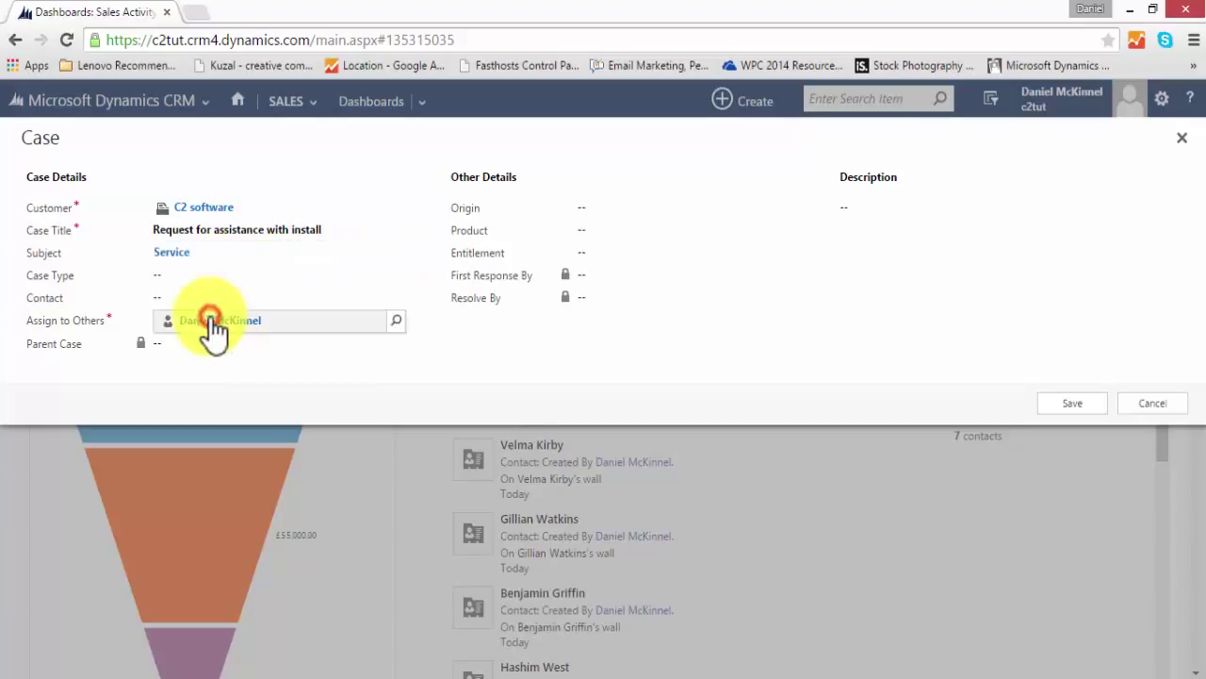
pyautogui.click(196, 254)
pyautogui.click(396, 253)
pyautogui.click(323, 295)
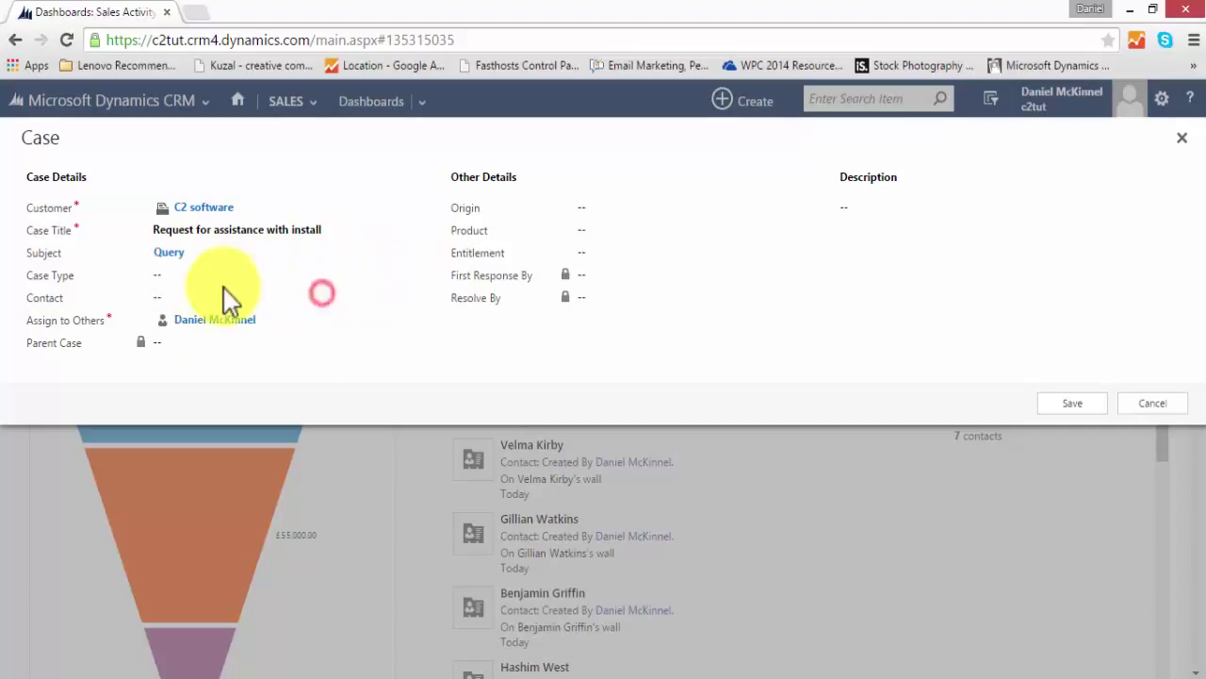
# Step: Look up the contact linked to C2 software and assign it as the case's contact
pyautogui.click(215, 298)
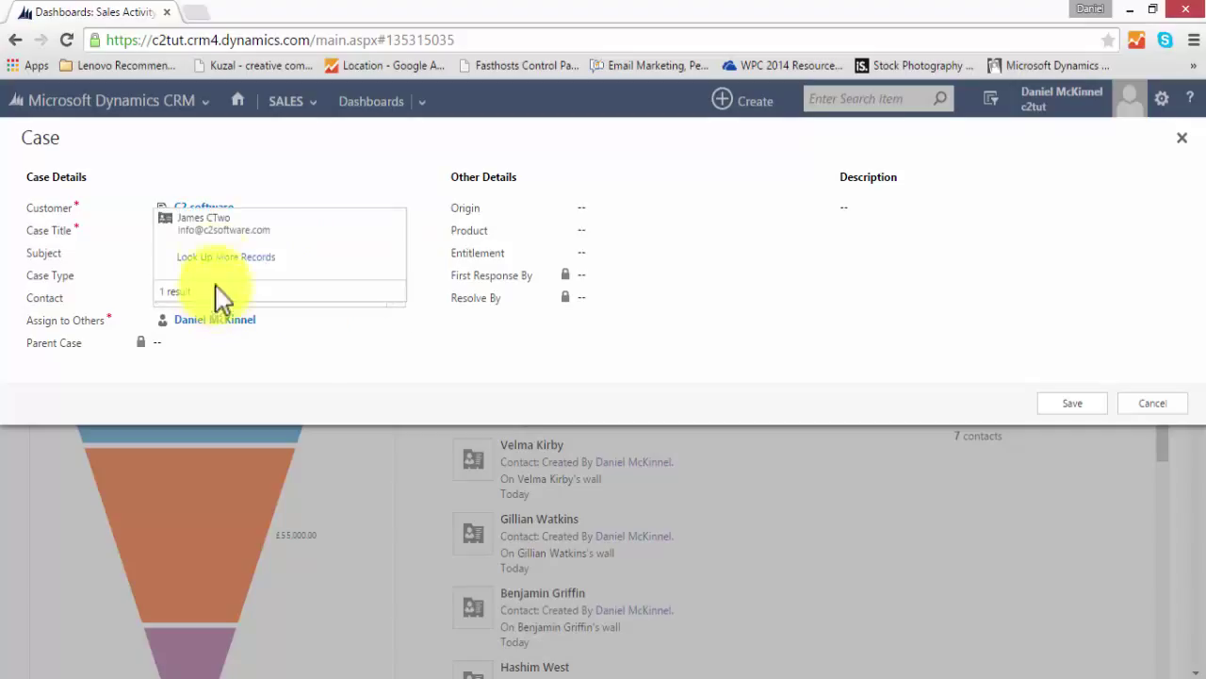
pyautogui.click(98, 215)
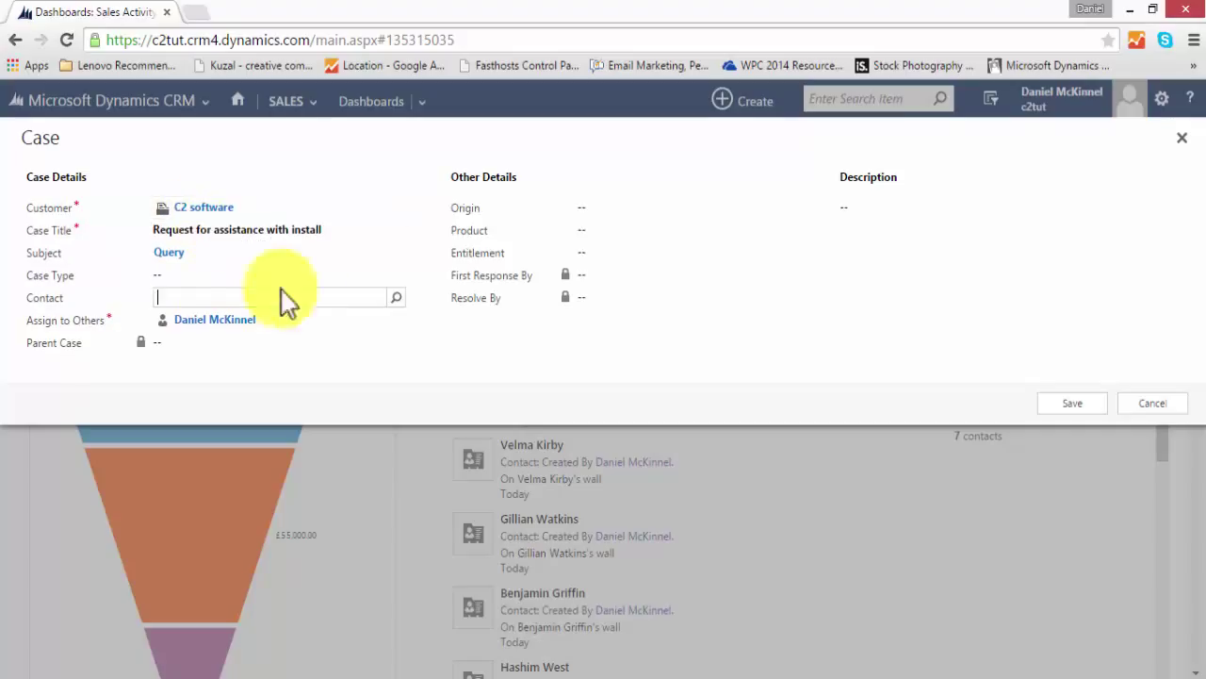
pyautogui.click(393, 300)
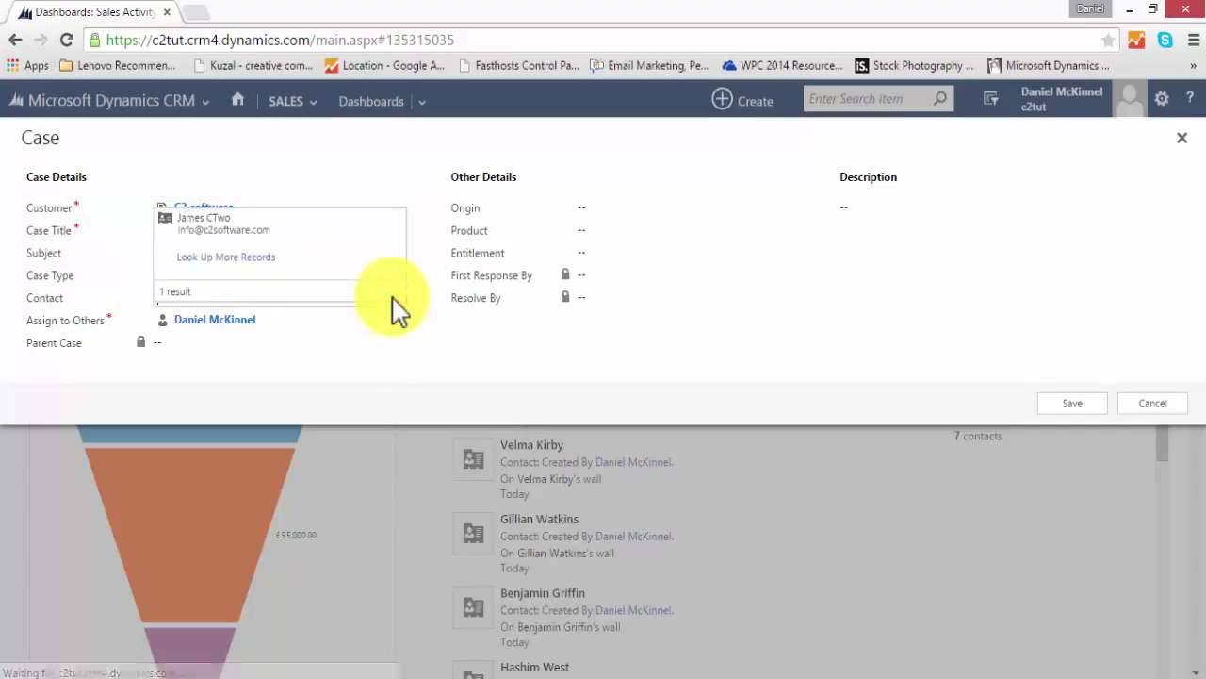
pyautogui.click(247, 230)
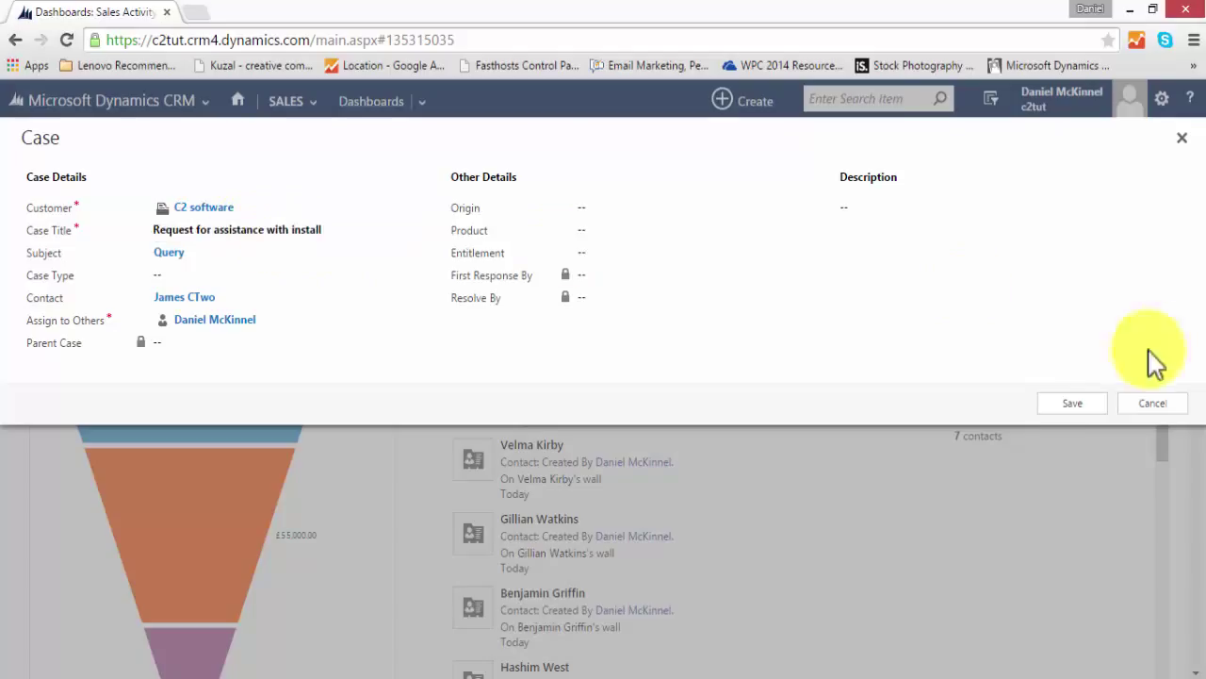
# Step: Save the new case and open its full record
pyautogui.click(1077, 405)
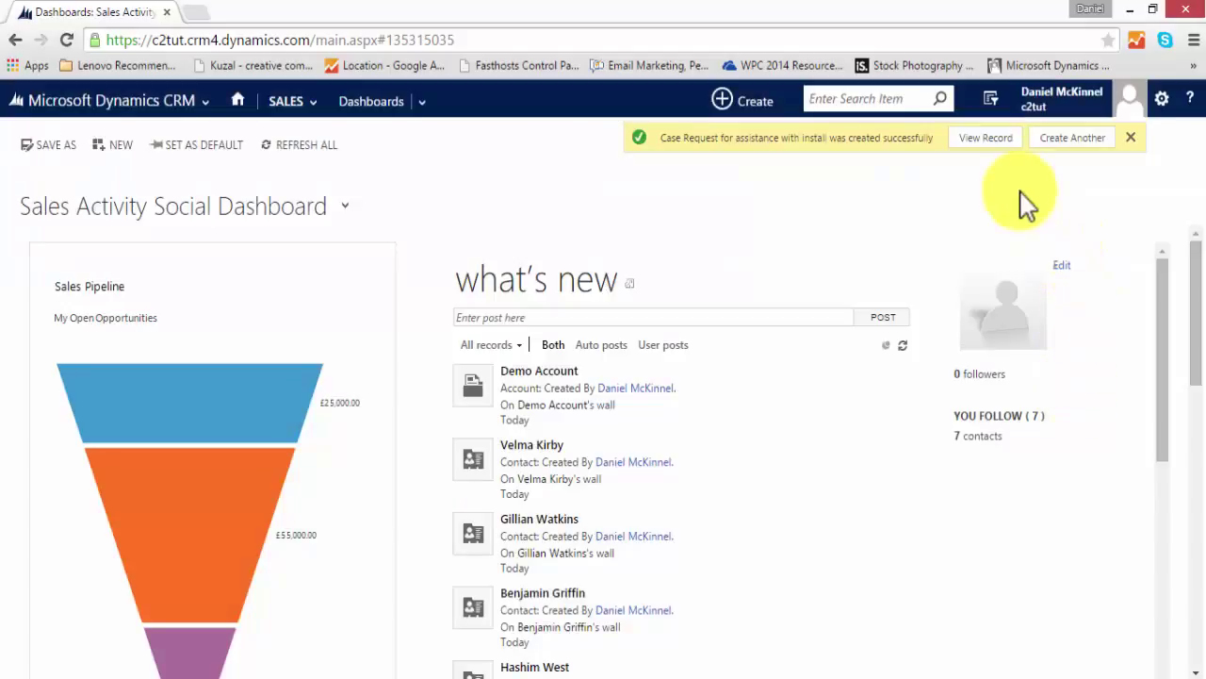
pyautogui.click(995, 142)
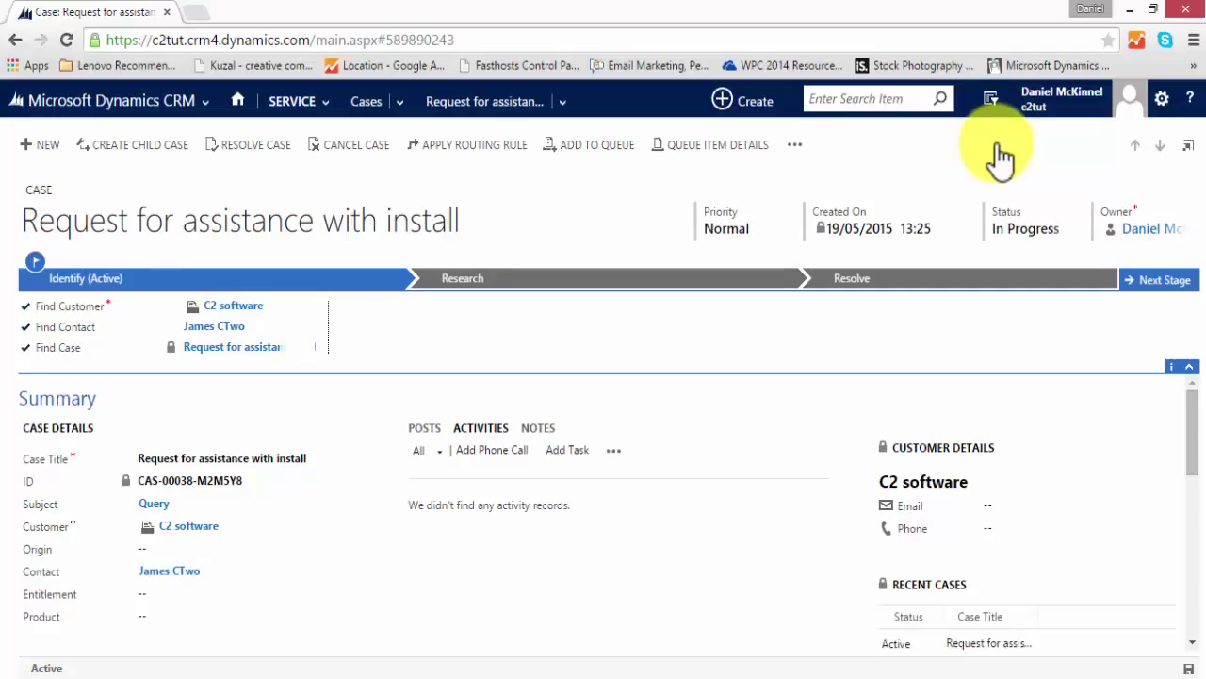
# Step: View the C2 software account from the case, and reopen the install assistance case from the account's recent cases
pyautogui.click(190, 530)
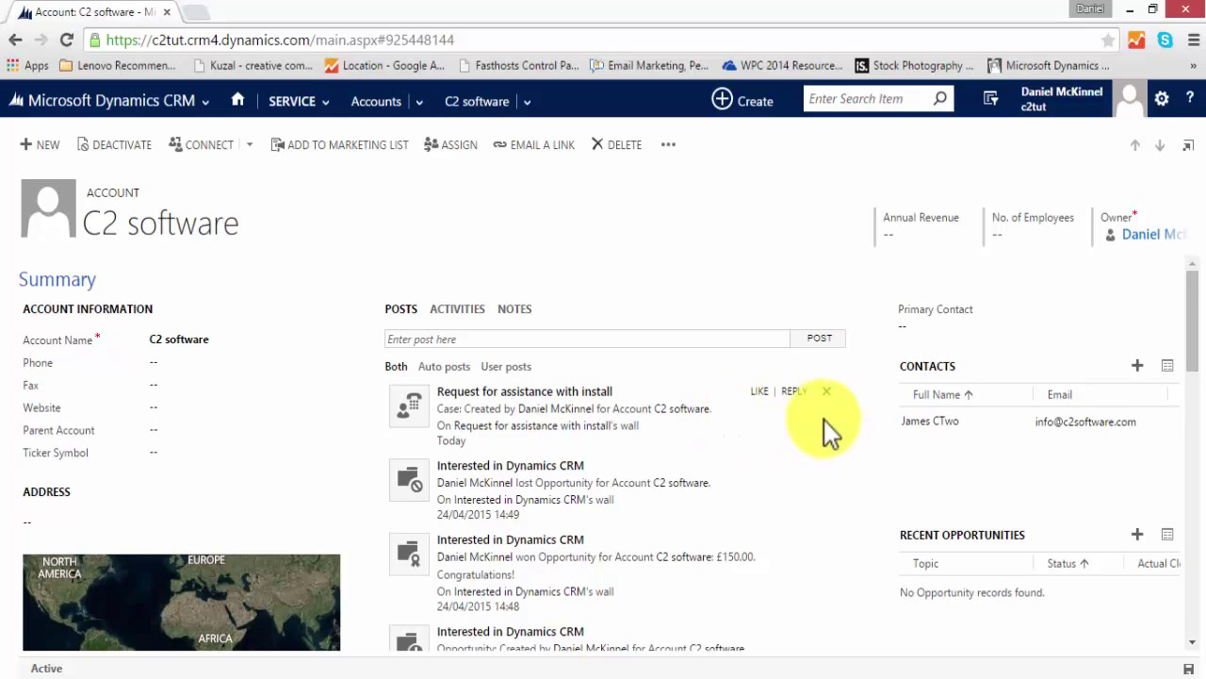
pyautogui.scroll(-4, 840, 421)
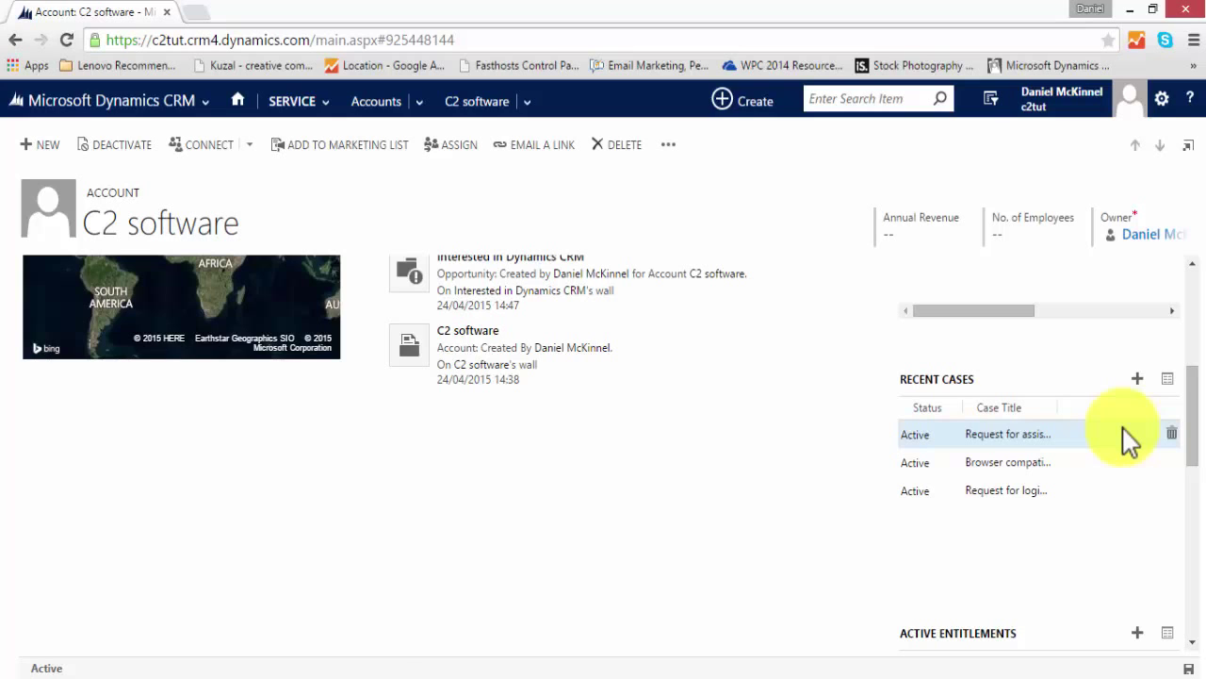
pyautogui.click(1023, 437)
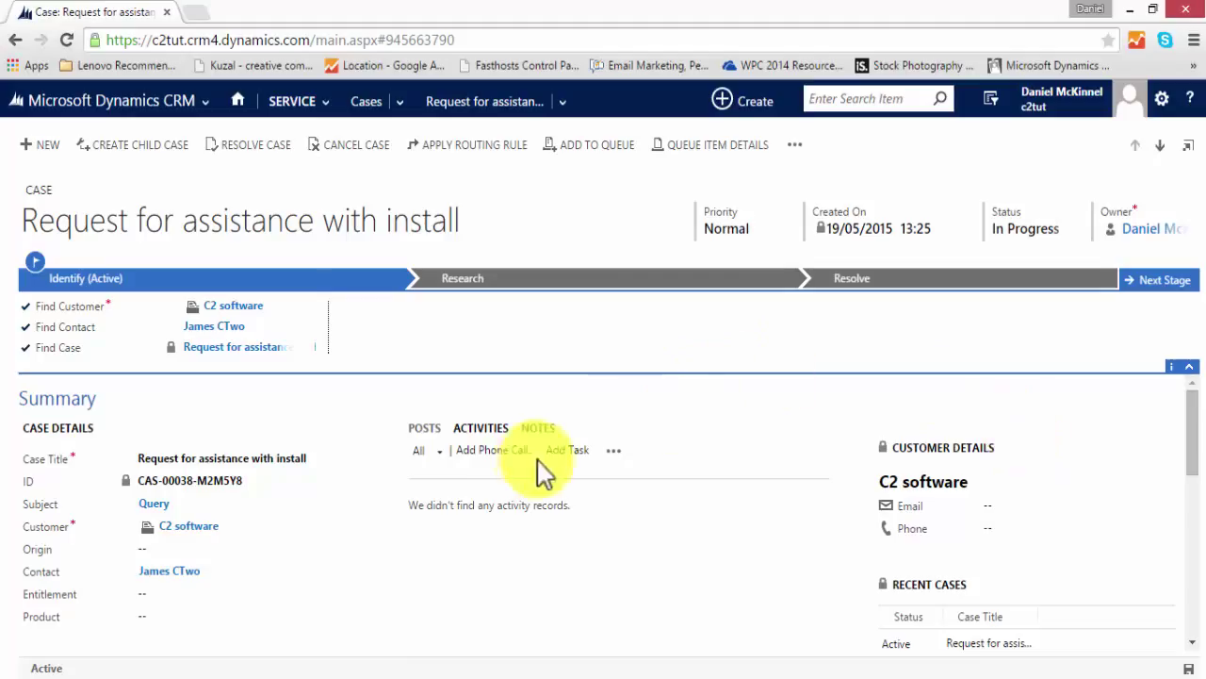
# Step: Log an incoming phone call with C2 software on the case, described as "Assistance requested and provided"
pyautogui.click(488, 452)
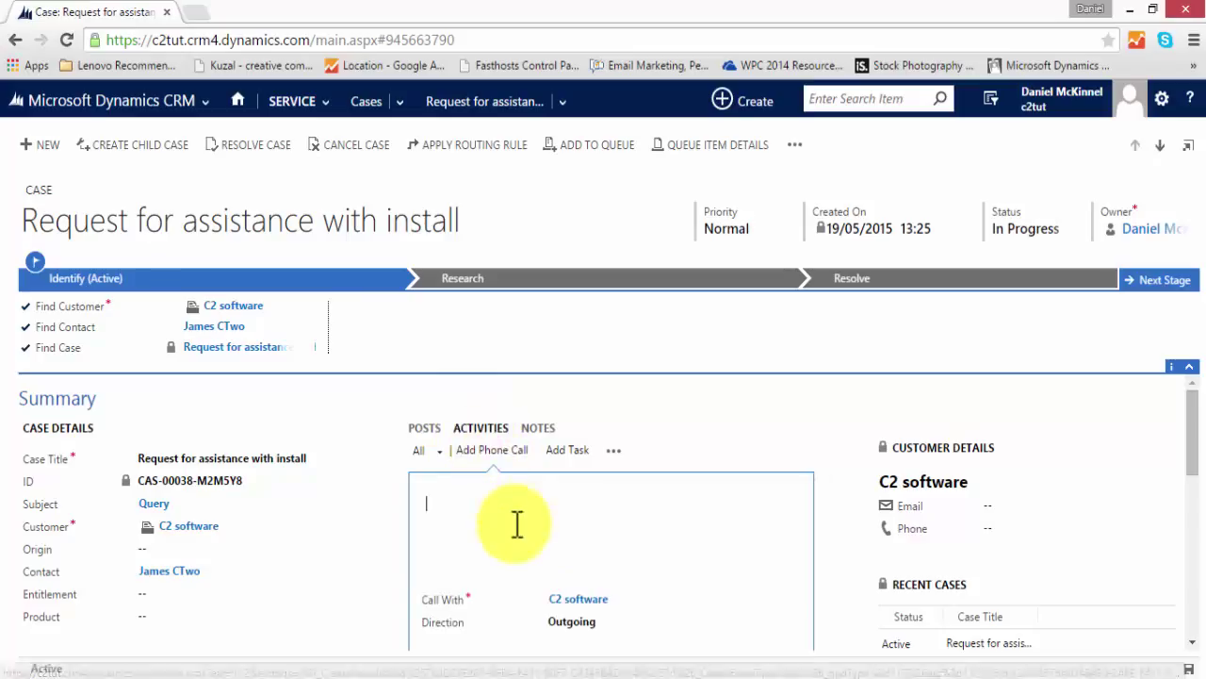
pyautogui.click(609, 620)
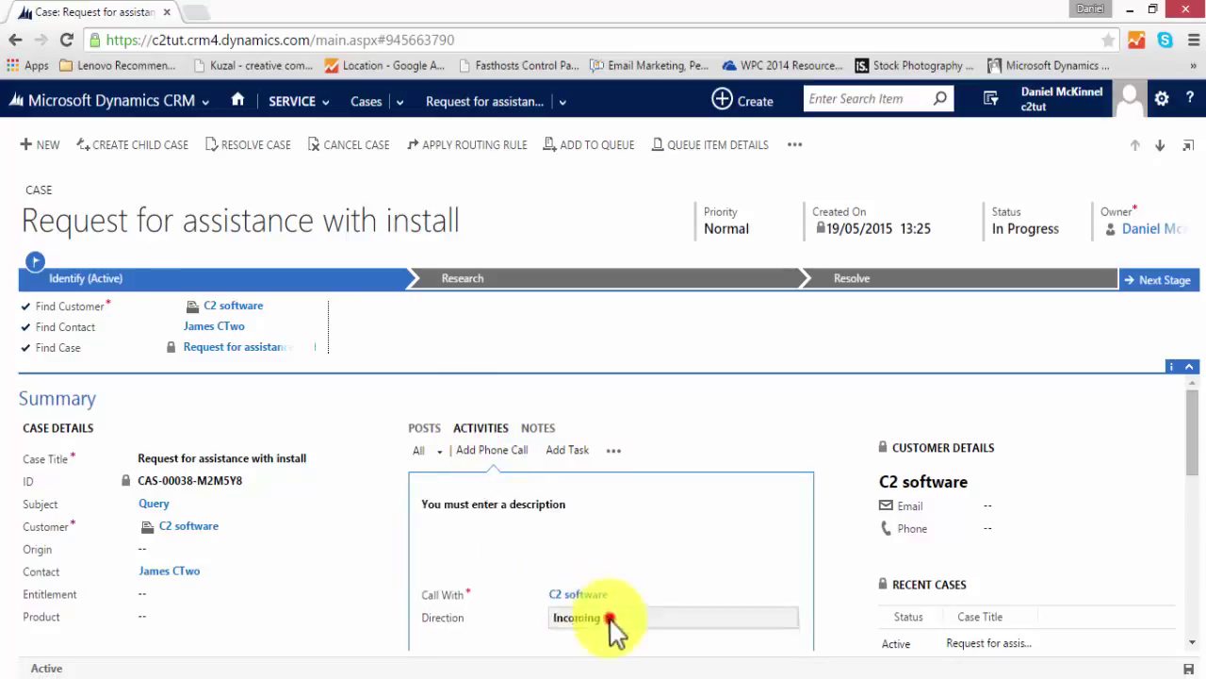
pyautogui.click(518, 508)
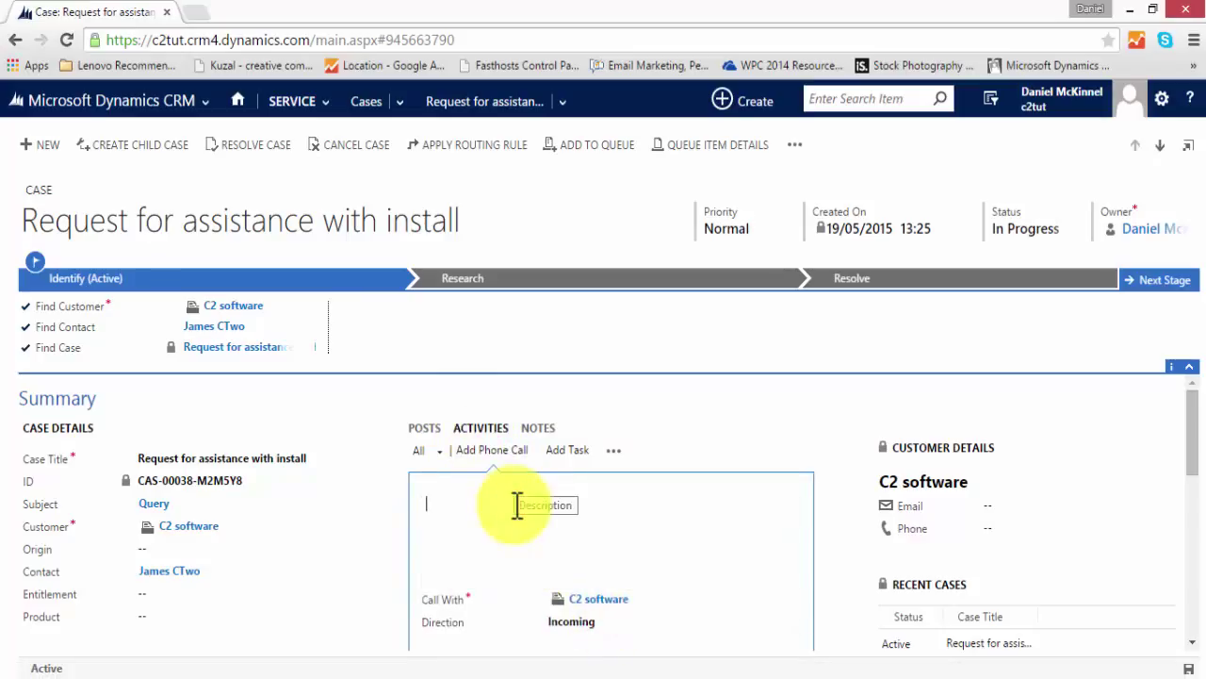
pyautogui.write('Assistance reques')
pyautogui.write('ided')
pyautogui.scroll(-2, 646, 552)
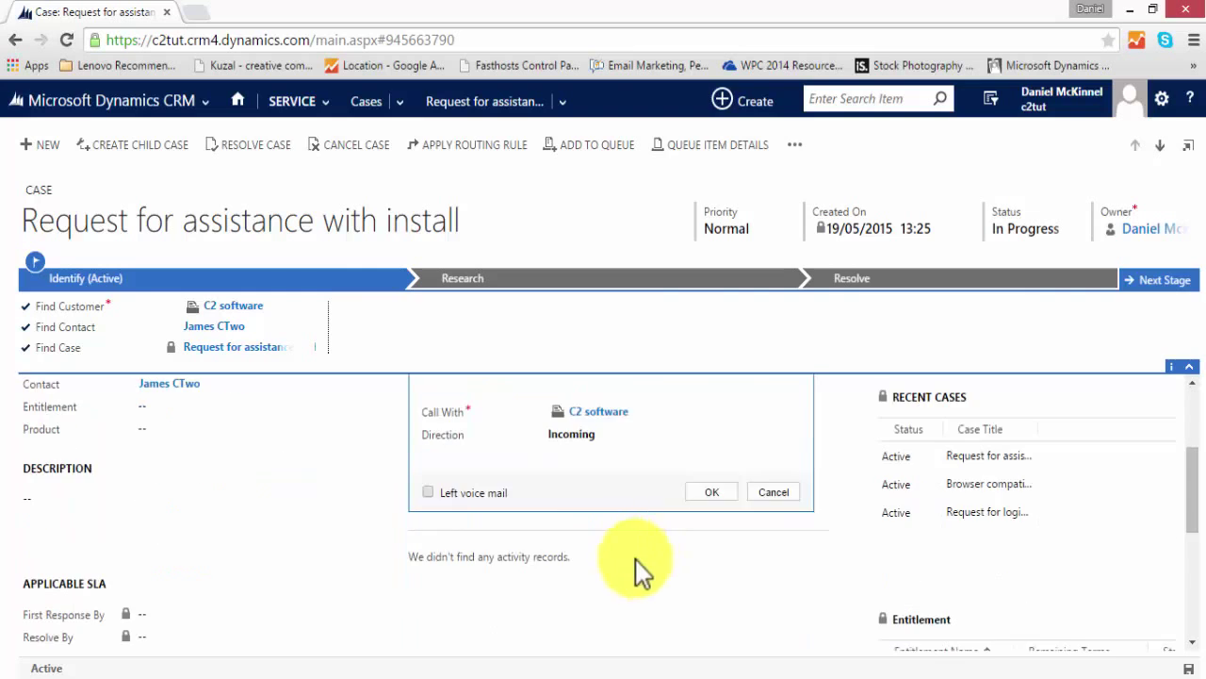
pyautogui.click(708, 493)
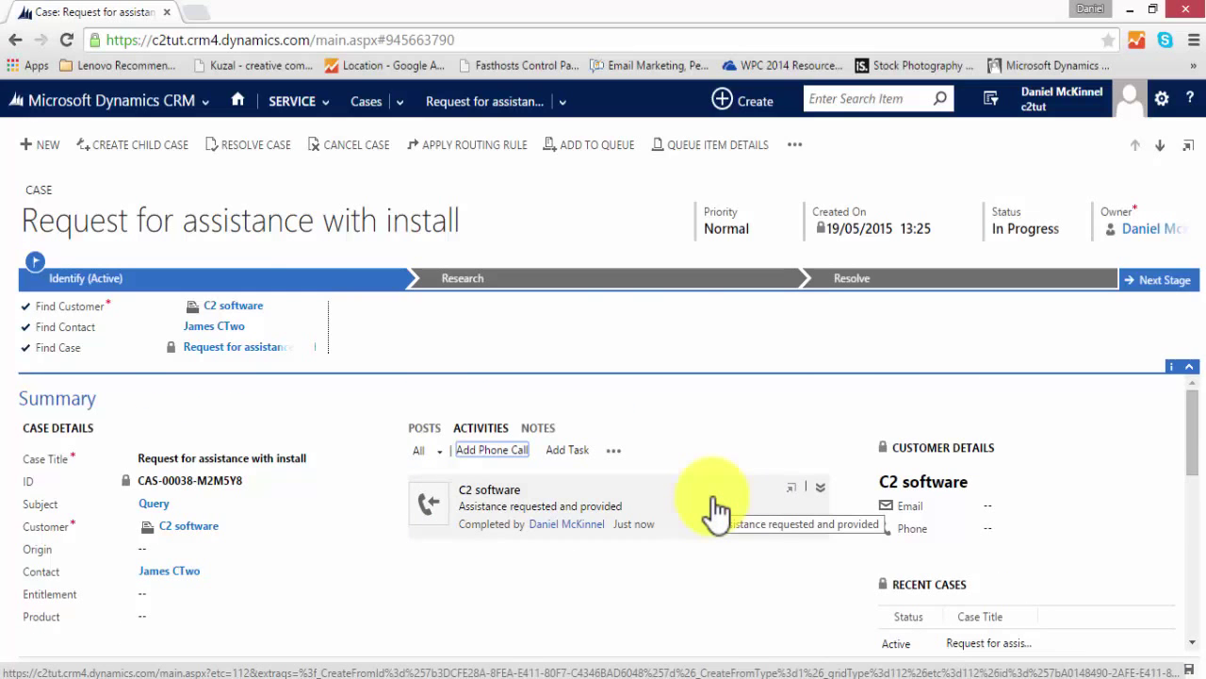
# Step: Add a task to the case with the subject "Advice given" and the description "Advised install procedure"
pyautogui.click(569, 452)
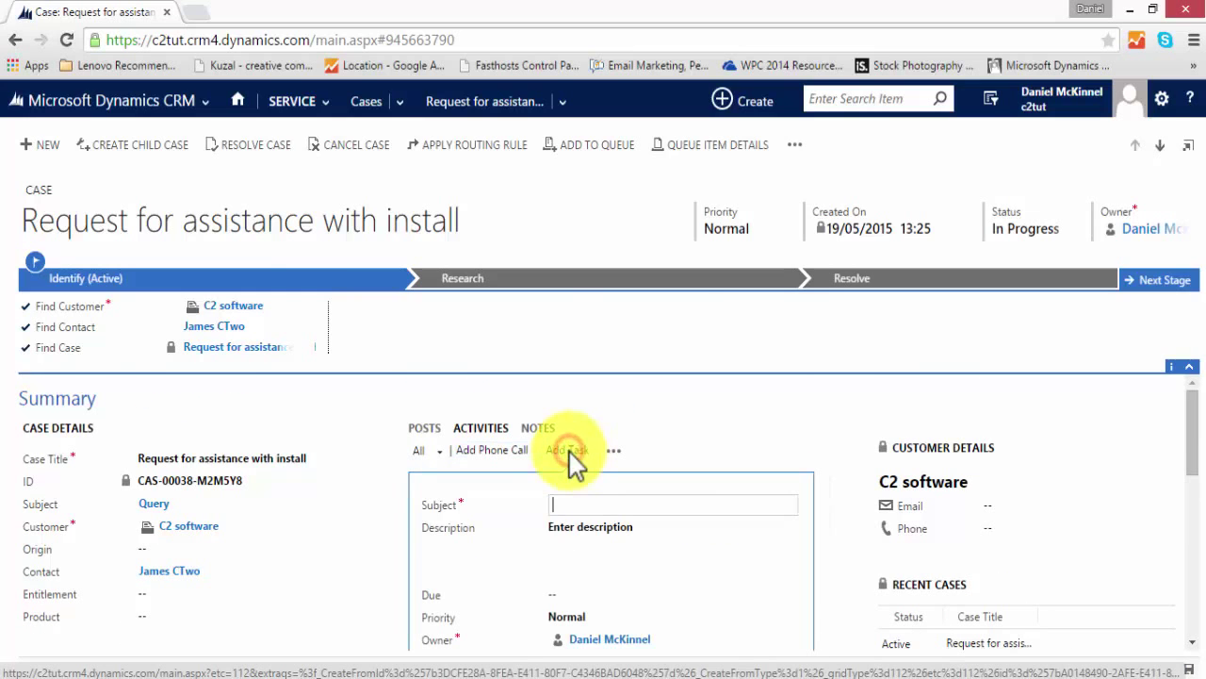
pyautogui.click(589, 529)
pyautogui.write('Advise')
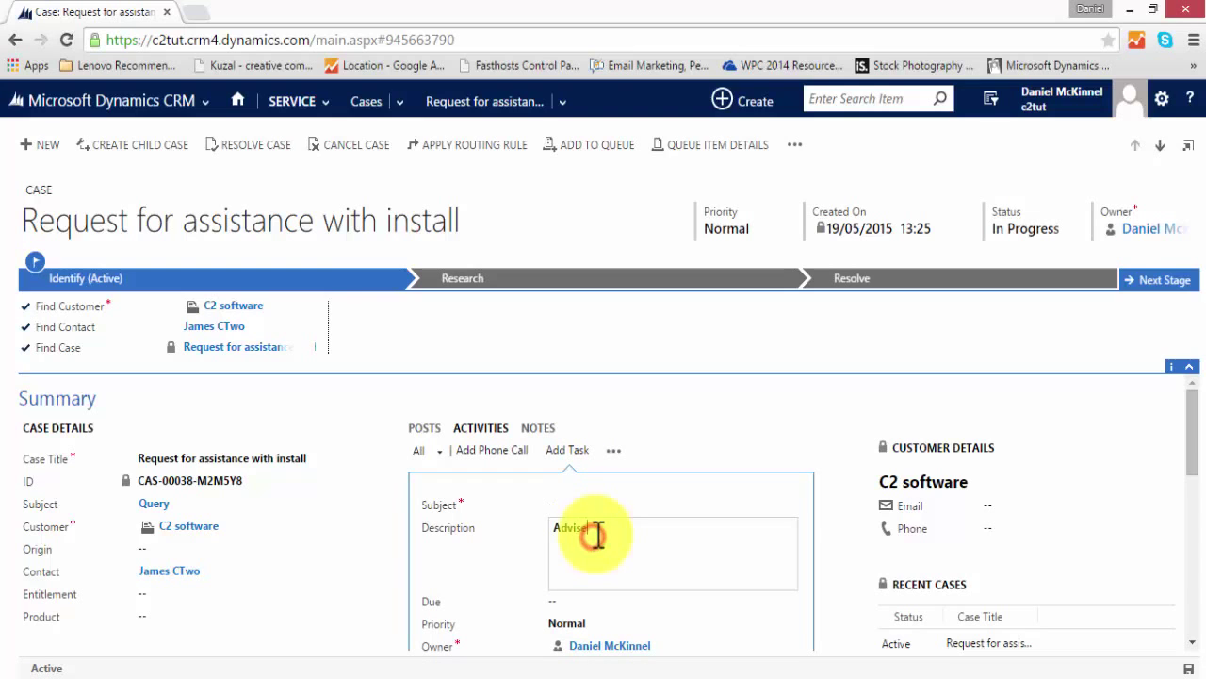
pyautogui.write('d install procedure')
pyautogui.click(587, 501)
pyautogui.write('Advice given')
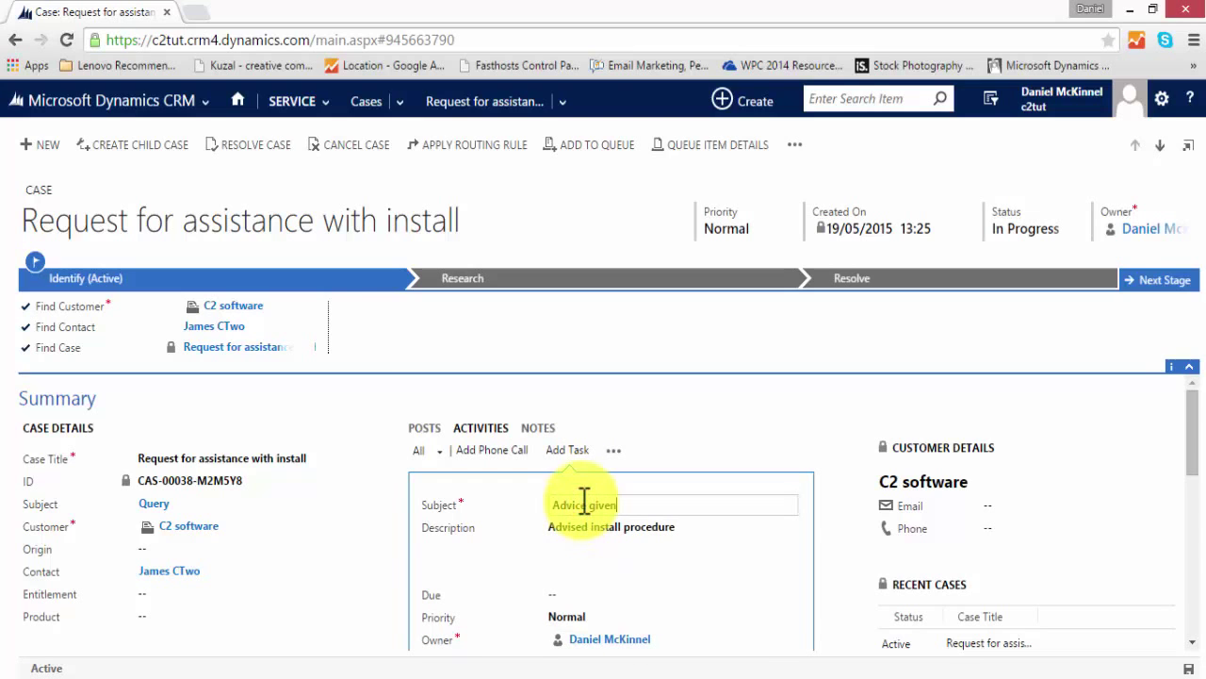
pyautogui.scroll(-1, 603, 604)
pyautogui.click(709, 604)
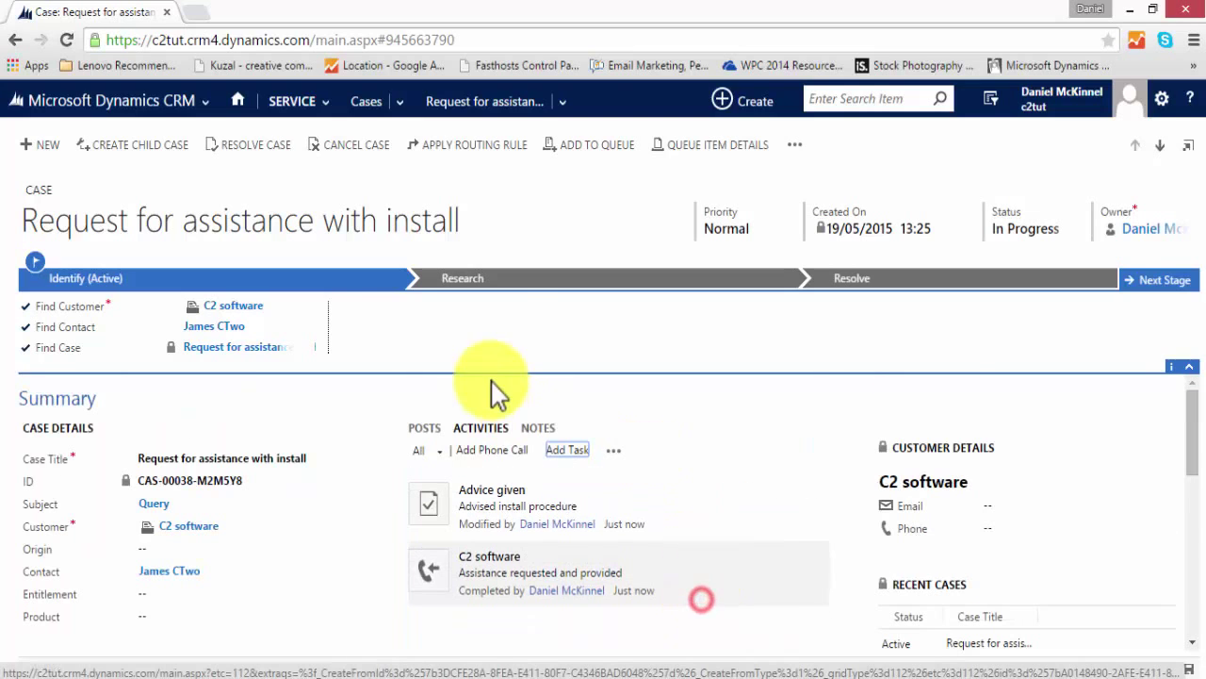
# Step: Find similar cases in the Research stage and examine the activities of the "Product question (sample)" case
pyautogui.click(463, 282)
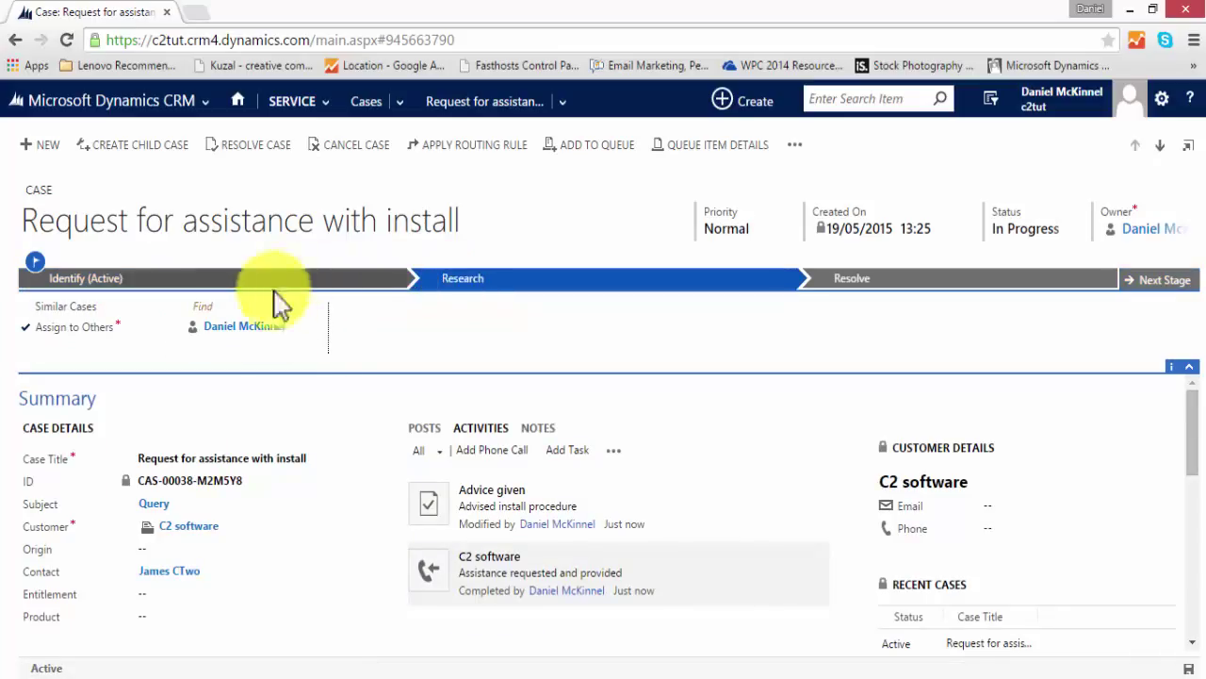
pyautogui.click(234, 309)
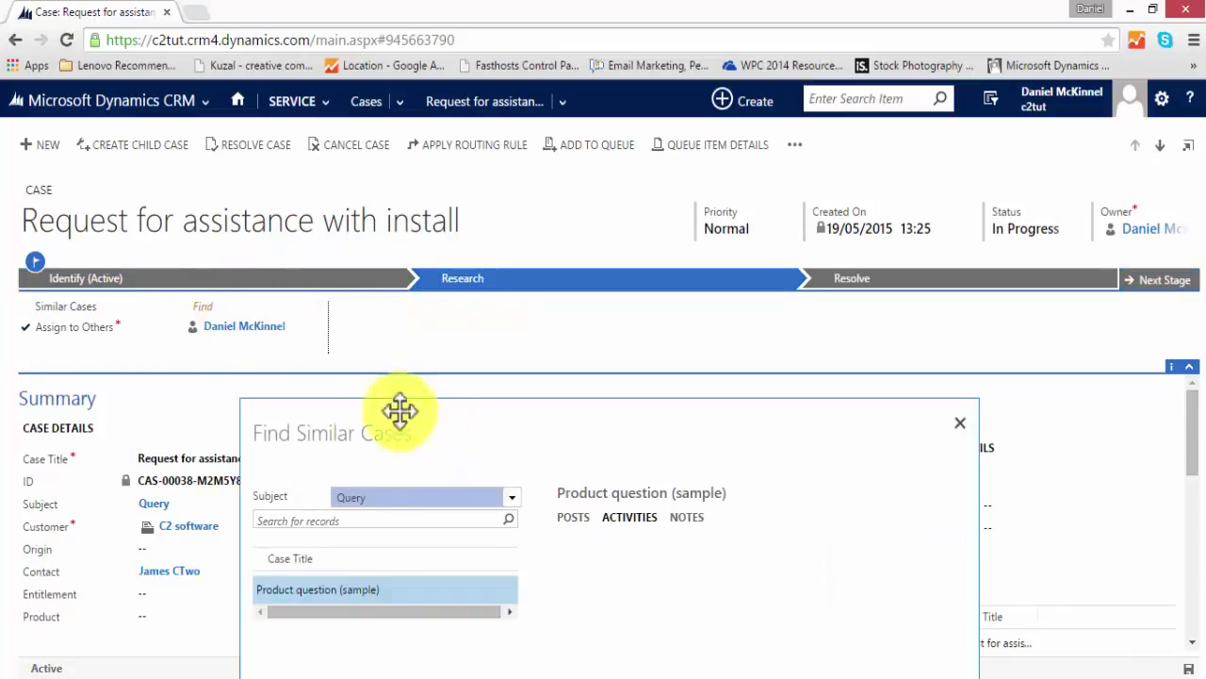
pyautogui.click(377, 589)
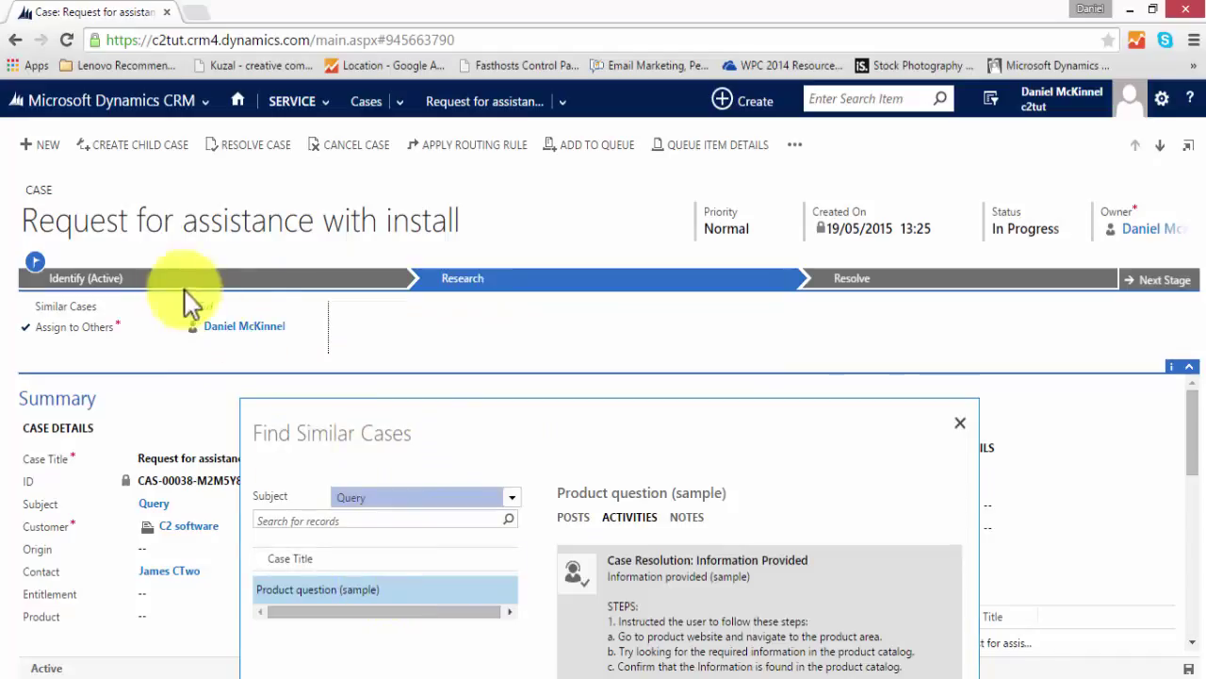
pyautogui.click(960, 420)
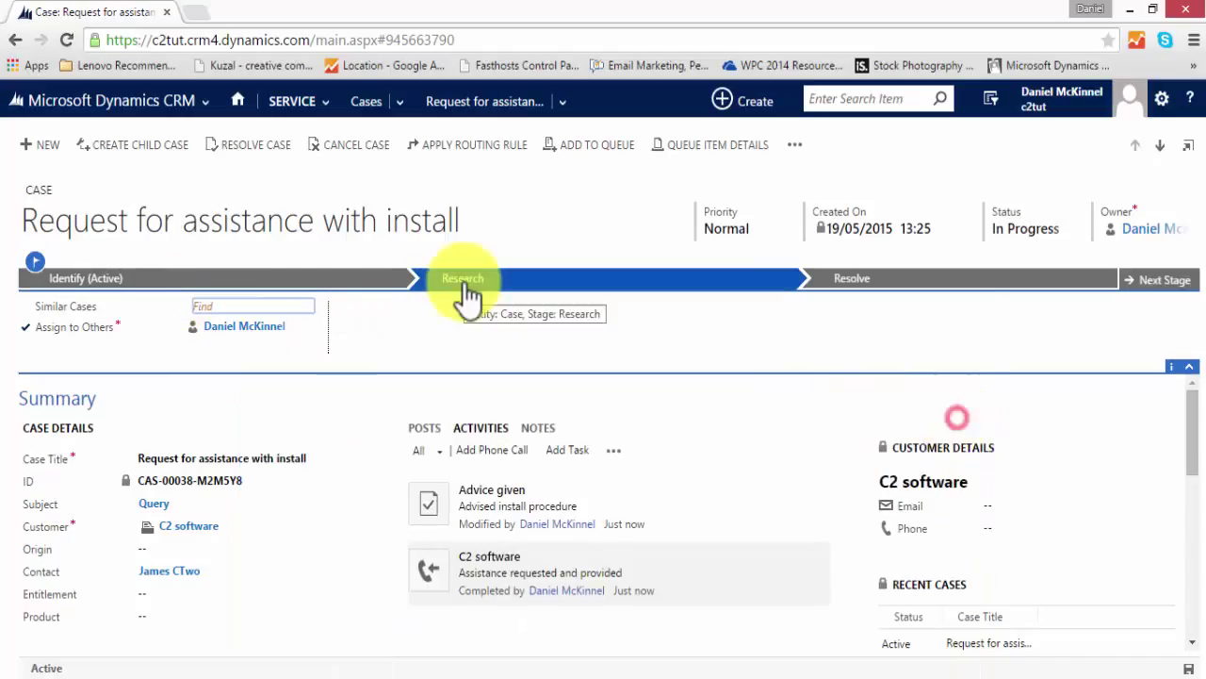
# Step: Advance the case from the Identify stage through Research to the Resolve stage
pyautogui.click(1184, 286)
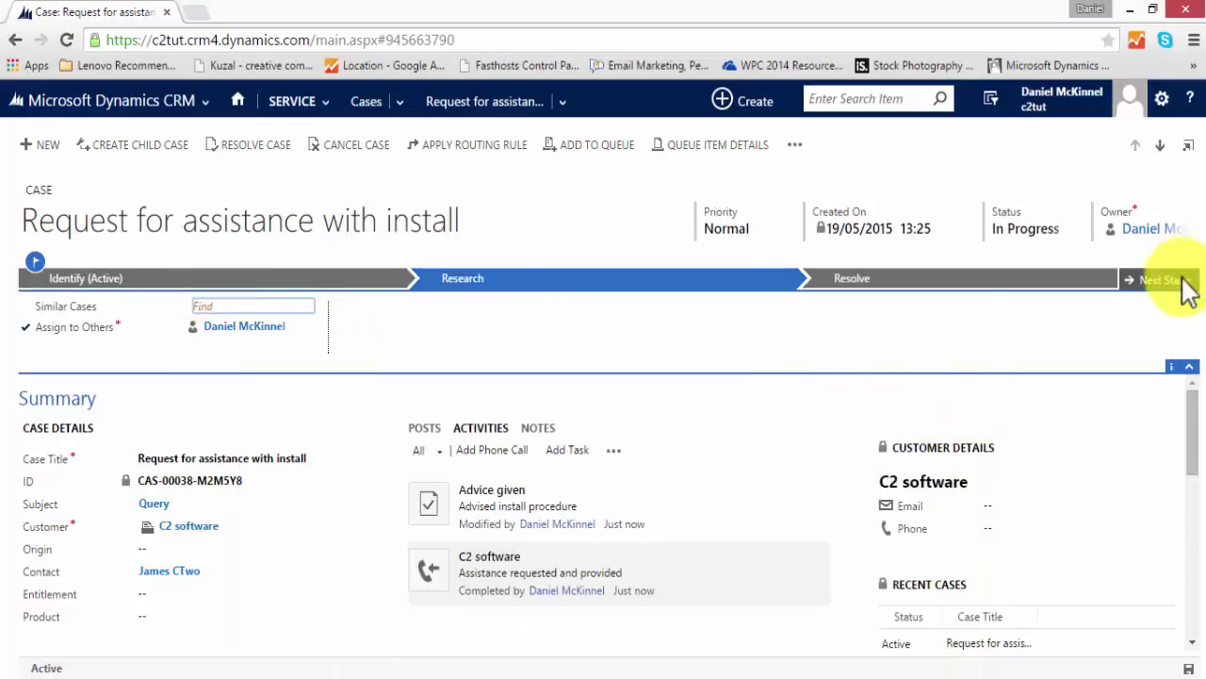
pyautogui.click(306, 278)
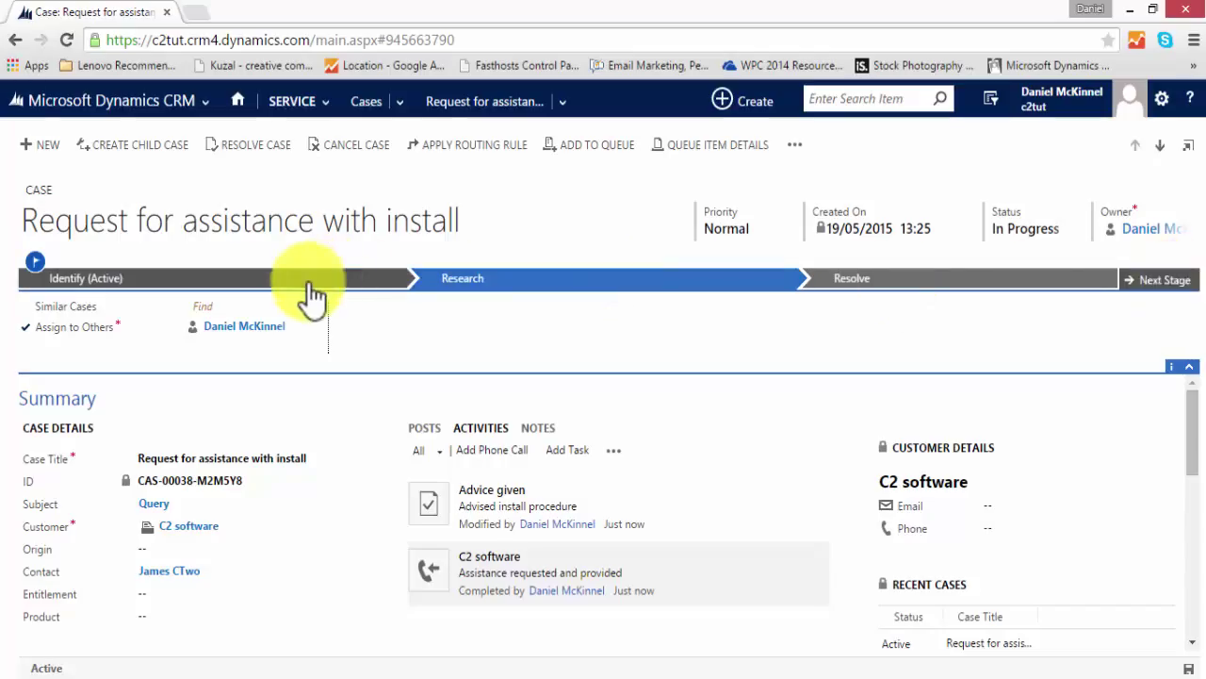
pyautogui.click(1165, 283)
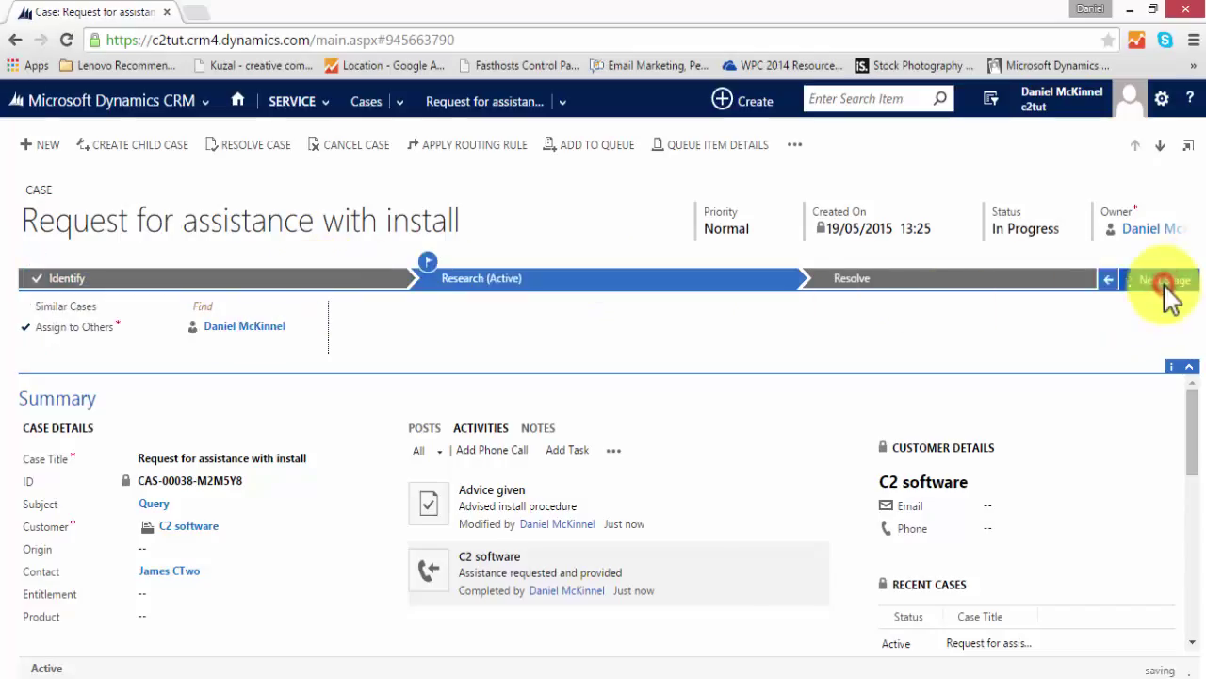
pyautogui.click(1164, 284)
# Step: Resolve the case as Problem Solved with the resolution "Advice provided" and 5 minutes of billable time, accepting cancellation of open activities
pyautogui.click(241, 306)
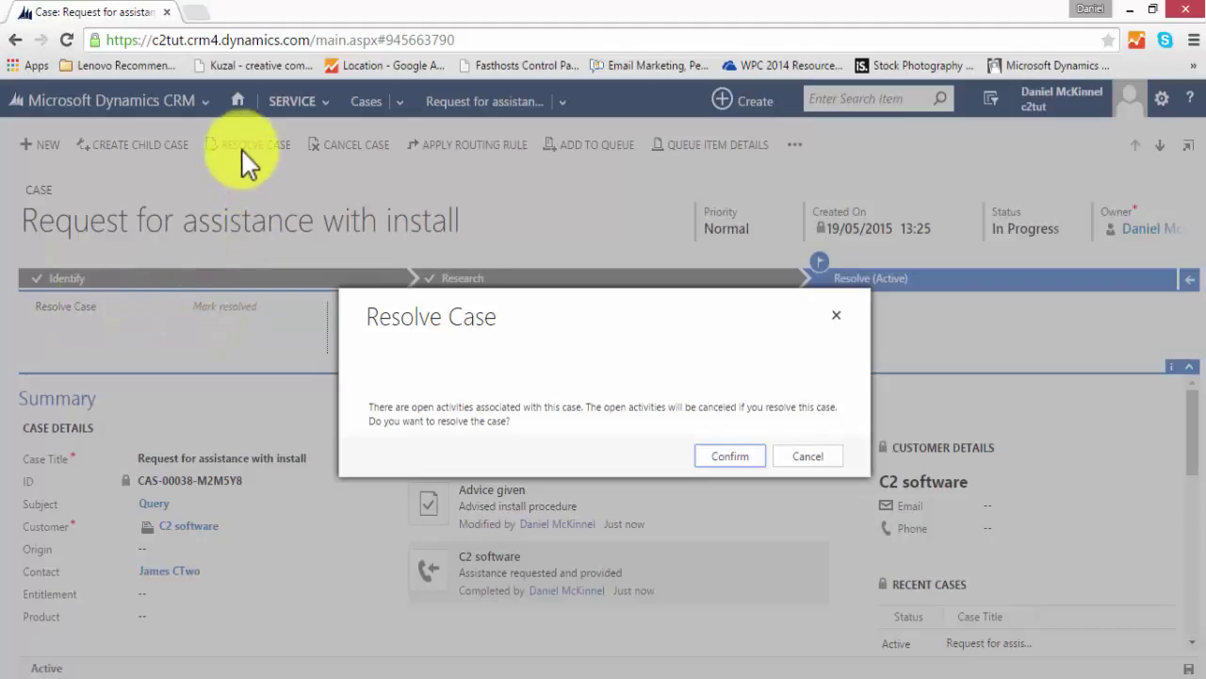
pyautogui.click(716, 457)
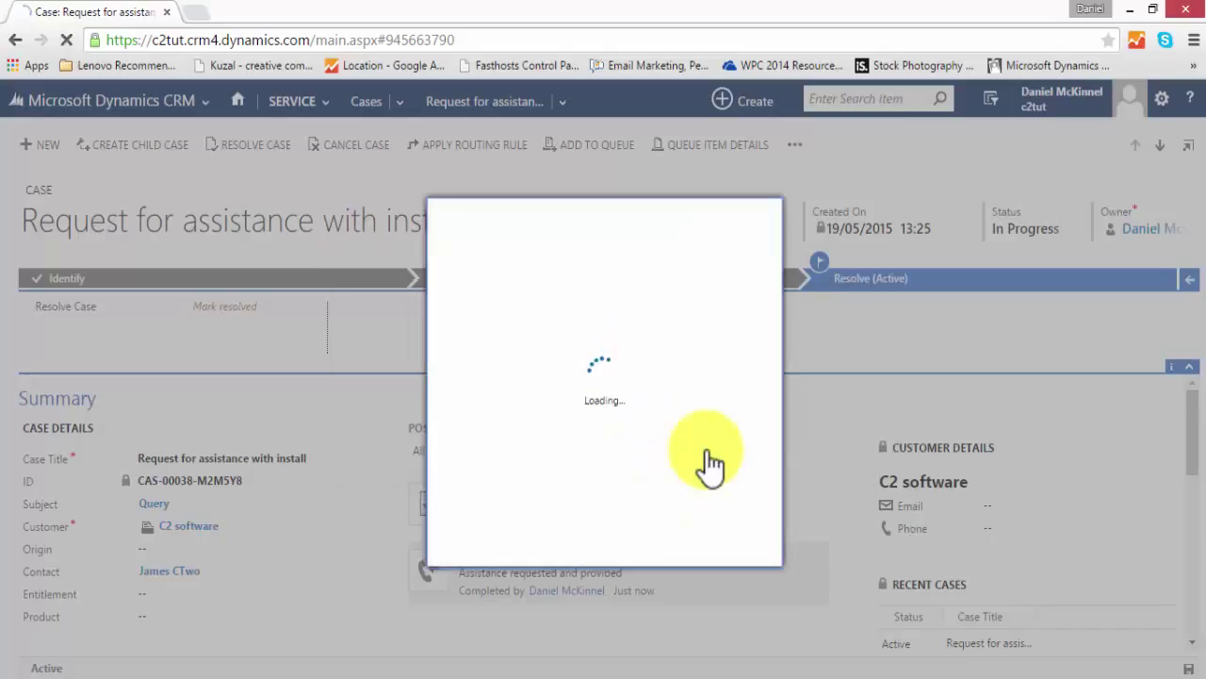
pyautogui.click(662, 336)
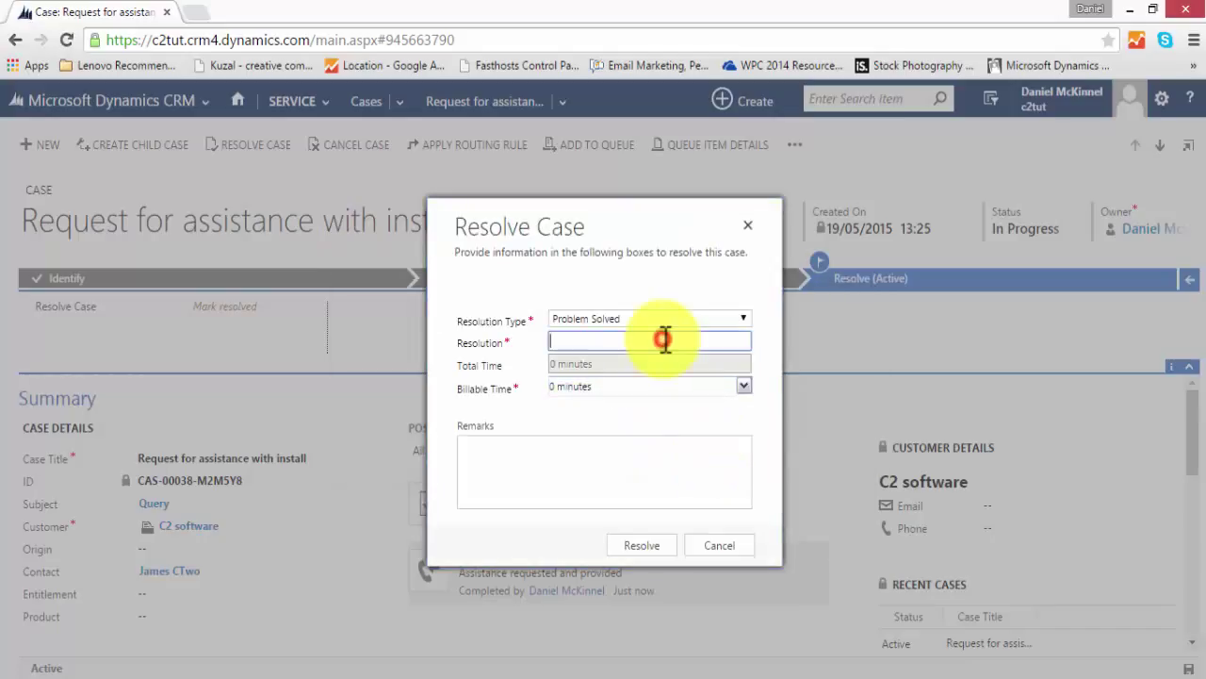
pyautogui.write('Advice provided')
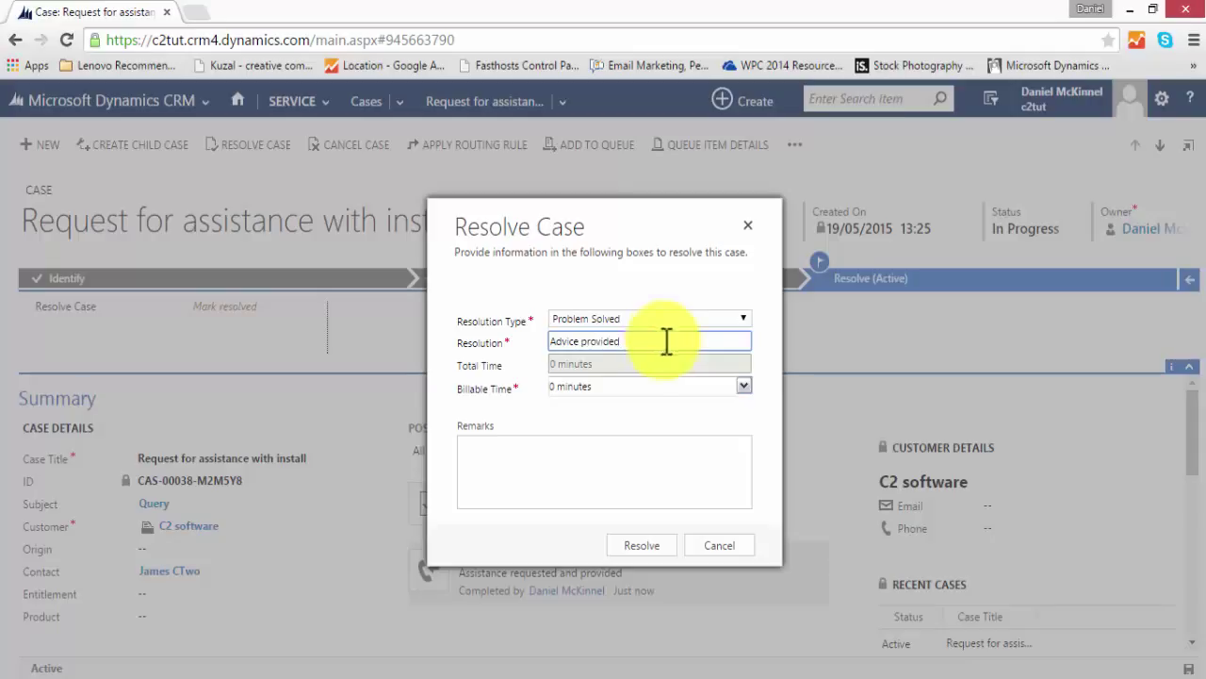
pyautogui.click(648, 386)
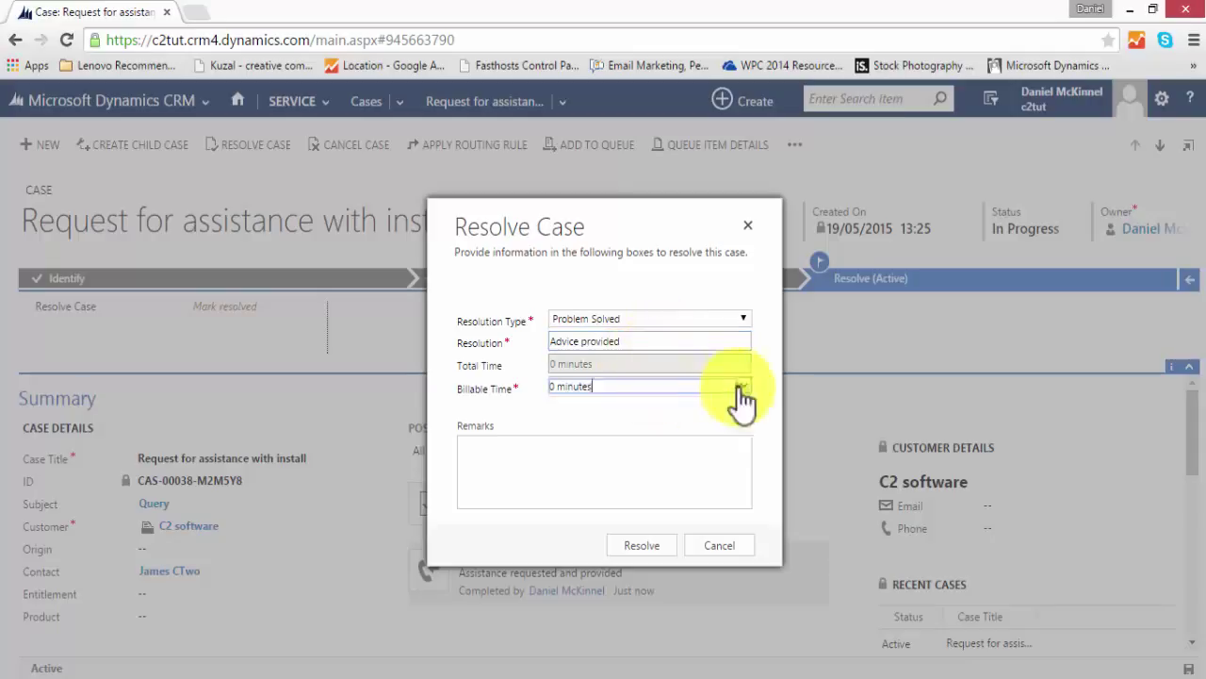
pyautogui.click(744, 385)
pyautogui.click(653, 427)
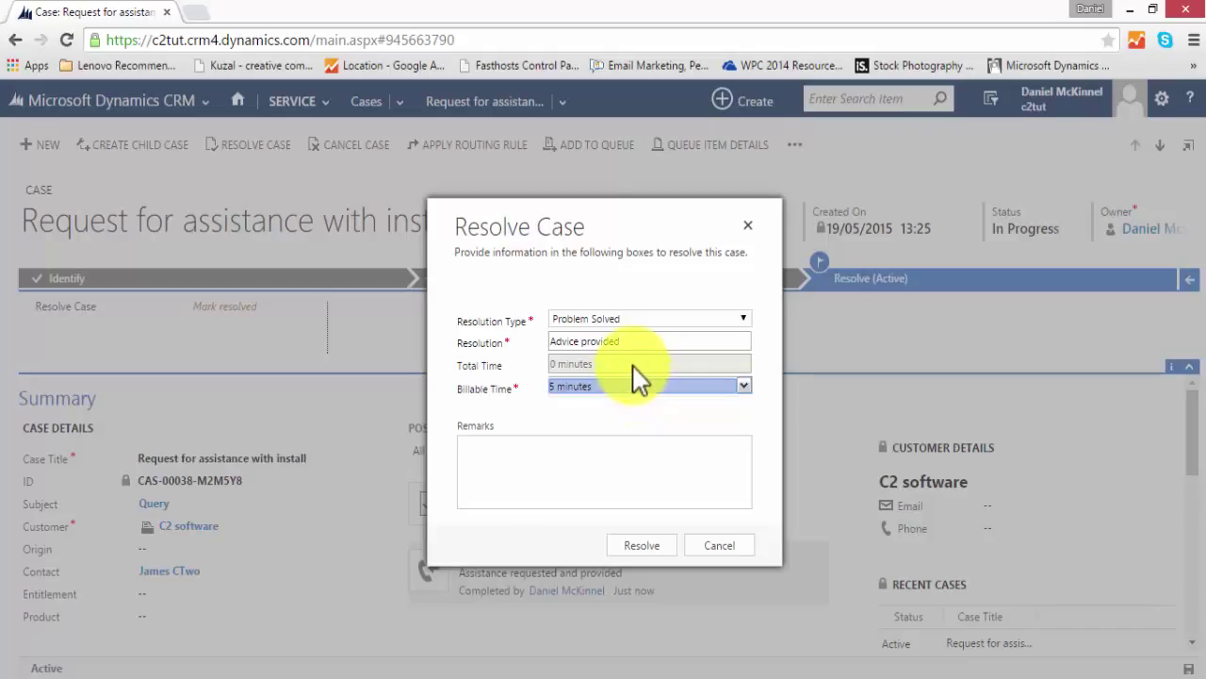
pyautogui.click(649, 547)
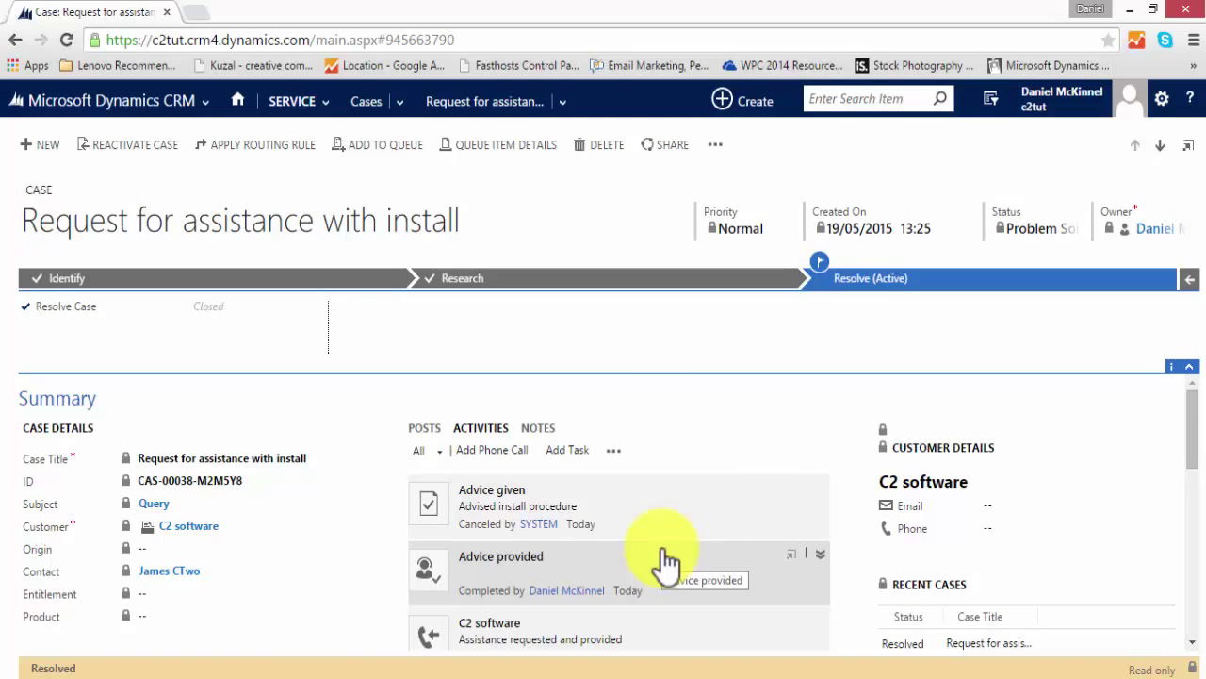
# Step: Start a new task on the resolved case with the subject "Please call customer to ensure happy with resdolution"
pyautogui.click(568, 451)
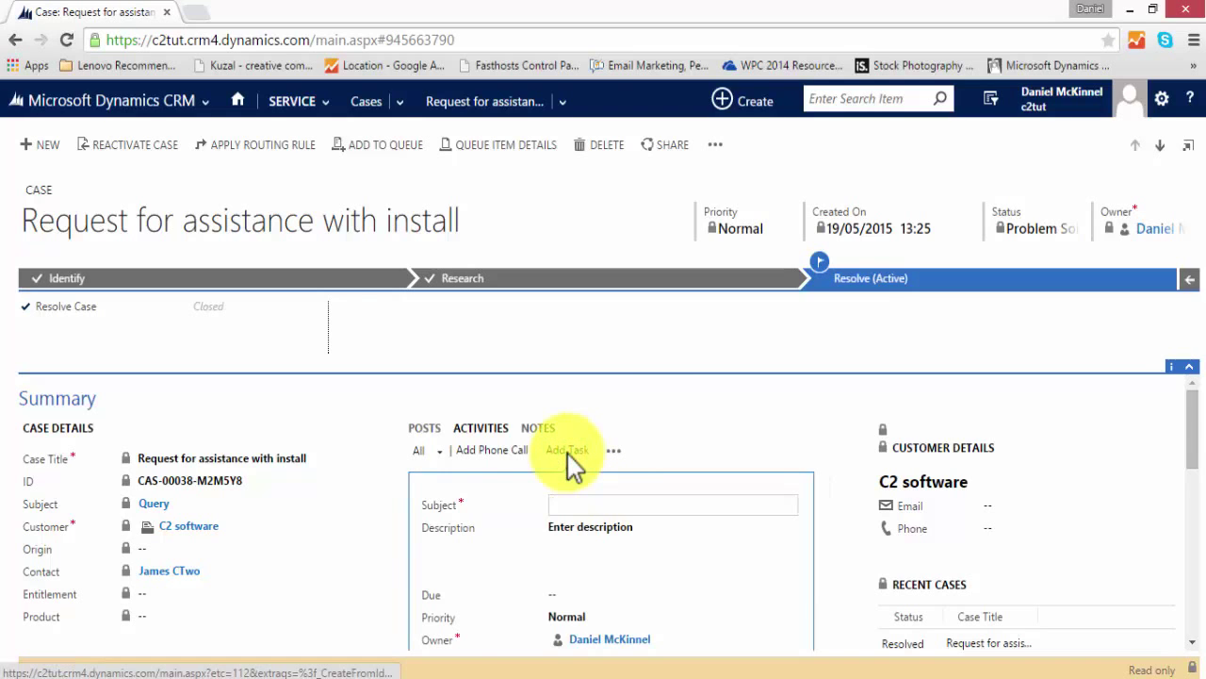
pyautogui.click(570, 505)
pyautogui.write('PLease')
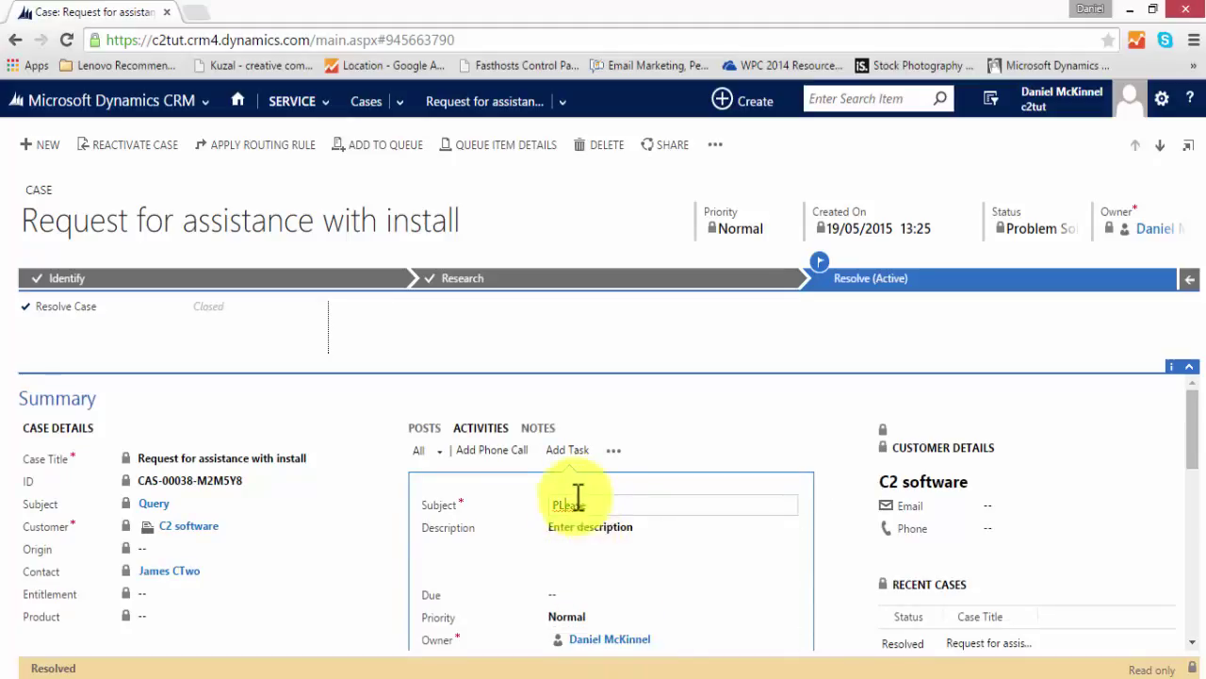
pyautogui.doubleClick(578, 505)
pyautogui.write('Please ')
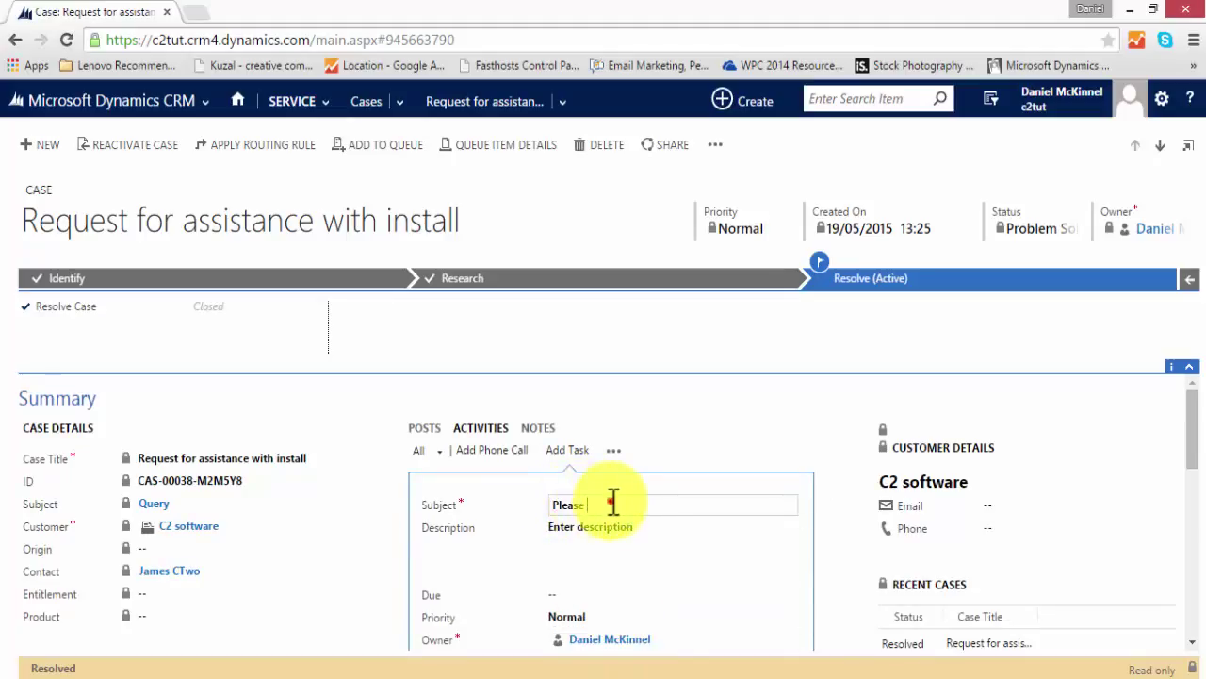
pyautogui.write('call customer to ensure ')
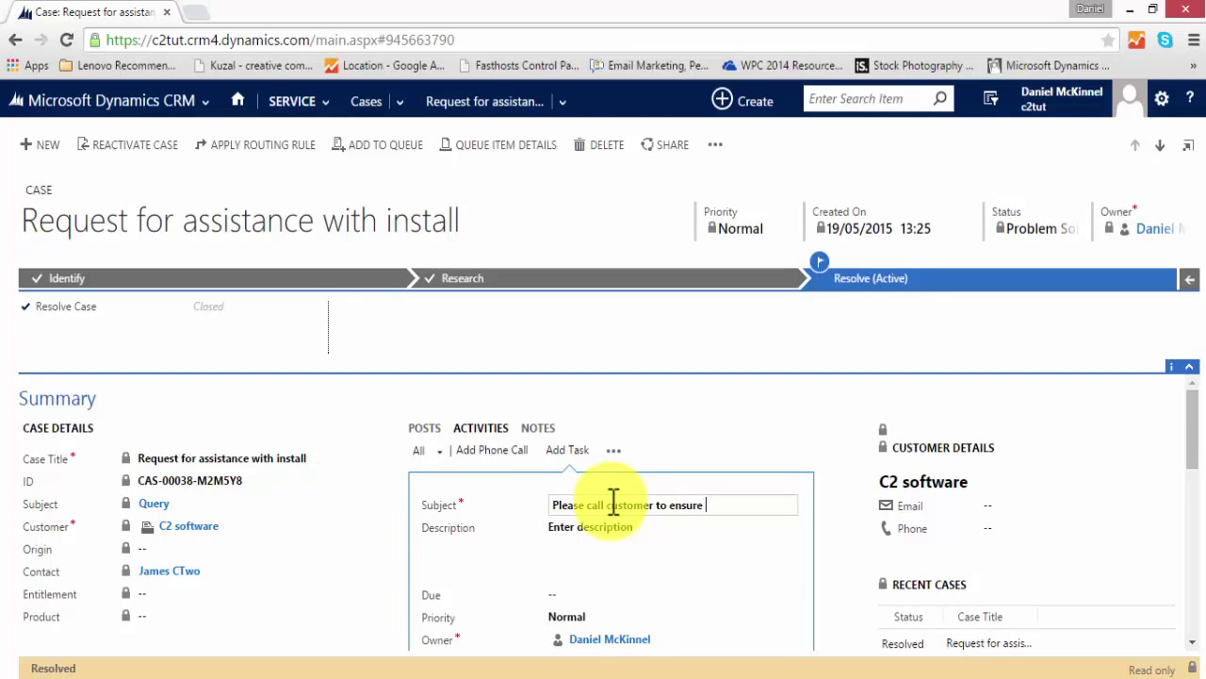
pyautogui.write('happy with resdolution')
# Step: Set the follow-up task's due date to 21/05/2015 at 14:00 and save the task
pyautogui.click(597, 594)
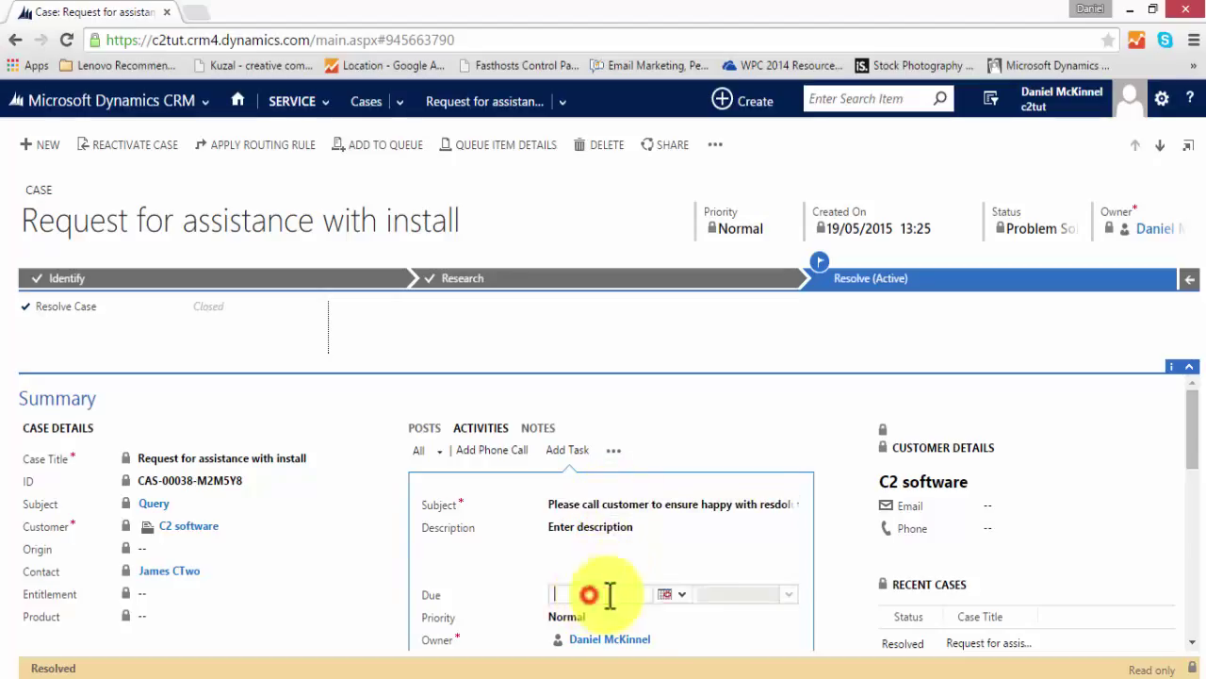
pyautogui.click(679, 594)
pyautogui.click(734, 479)
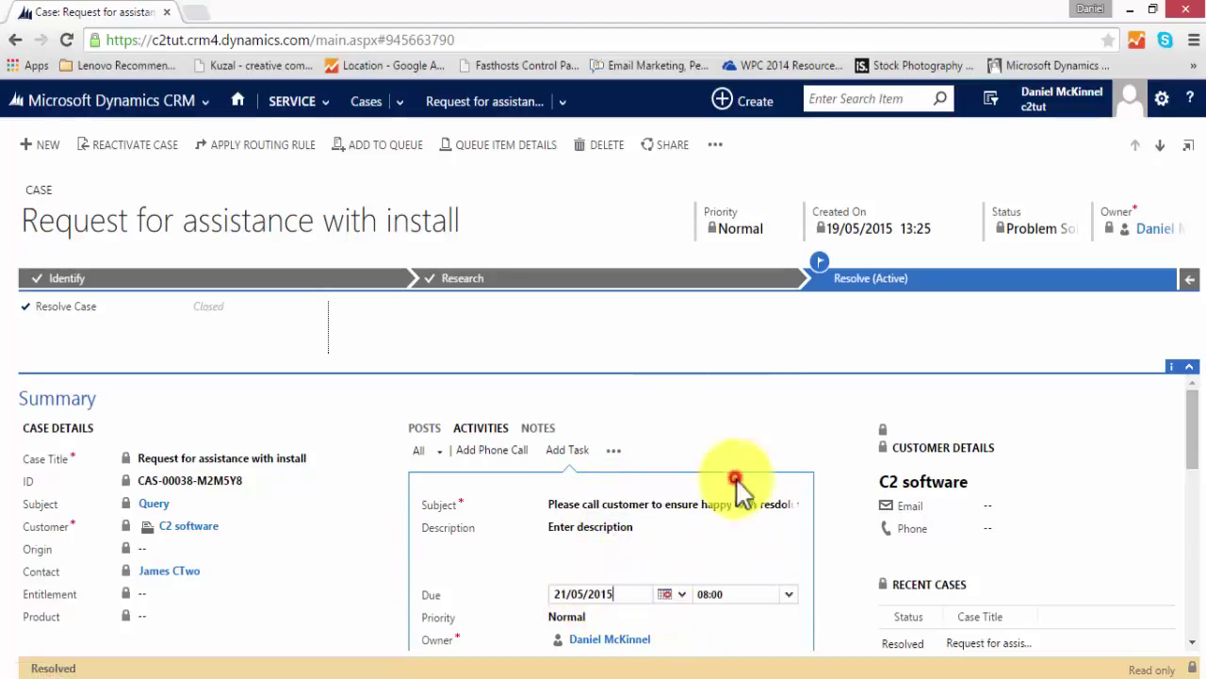
pyautogui.click(789, 593)
pyautogui.scroll(-3, 773, 622)
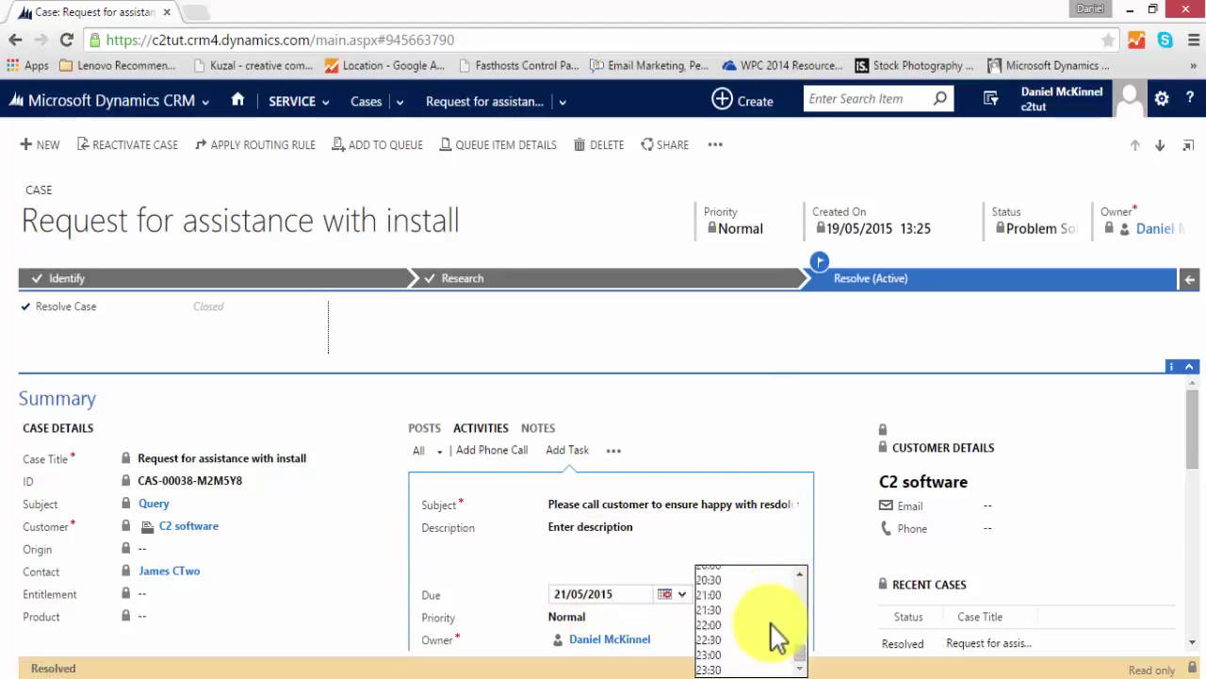
pyautogui.click(755, 577)
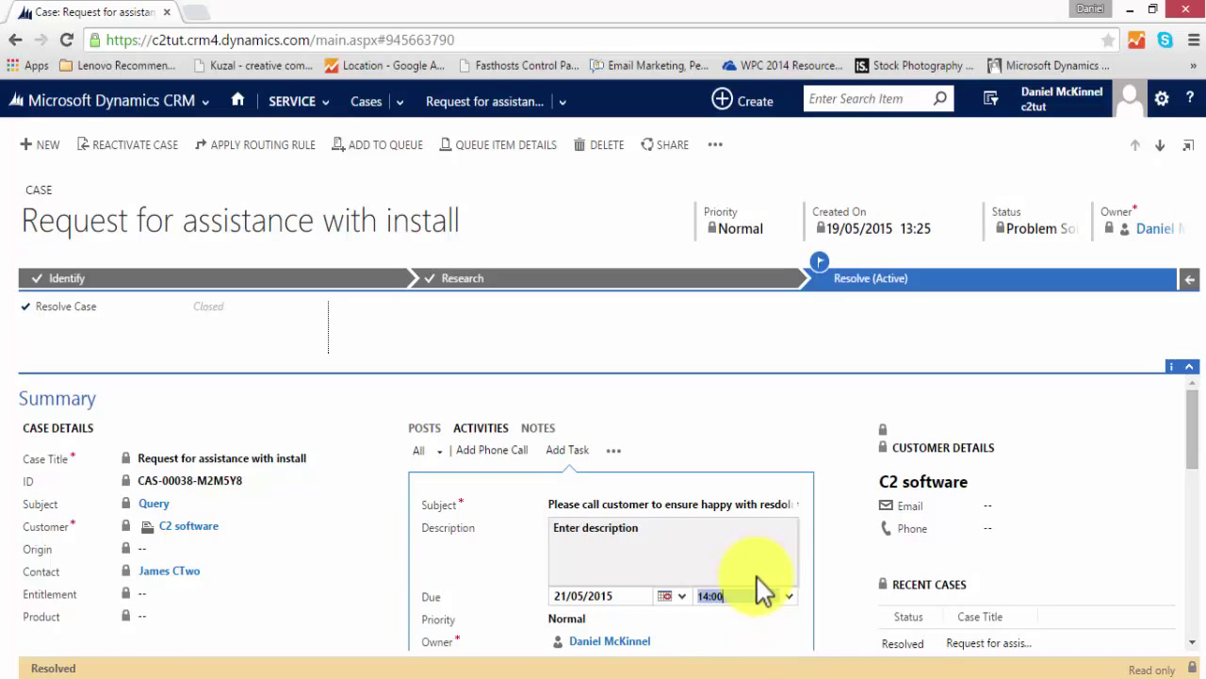
pyautogui.moveTo(1188, 443); pyautogui.dragTo(1187, 479)
pyautogui.click(712, 546)
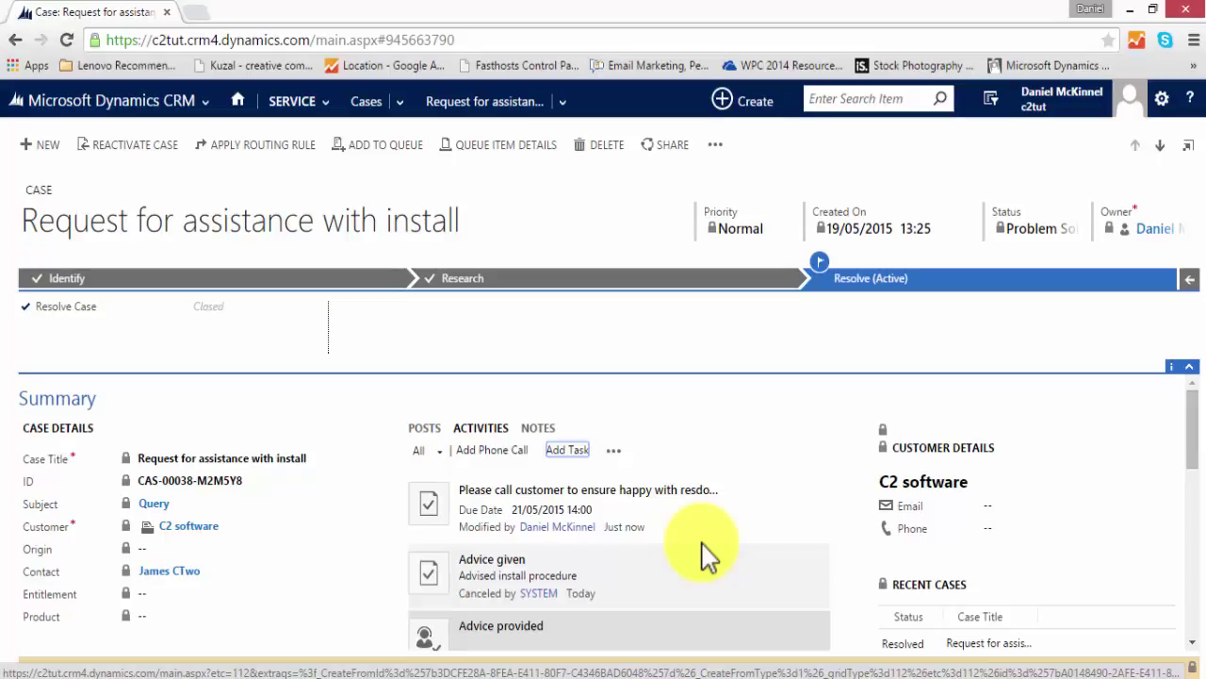
# Step: Reactivate the resolved case and mark its customer follow-up call task as complete
pyautogui.click(122, 148)
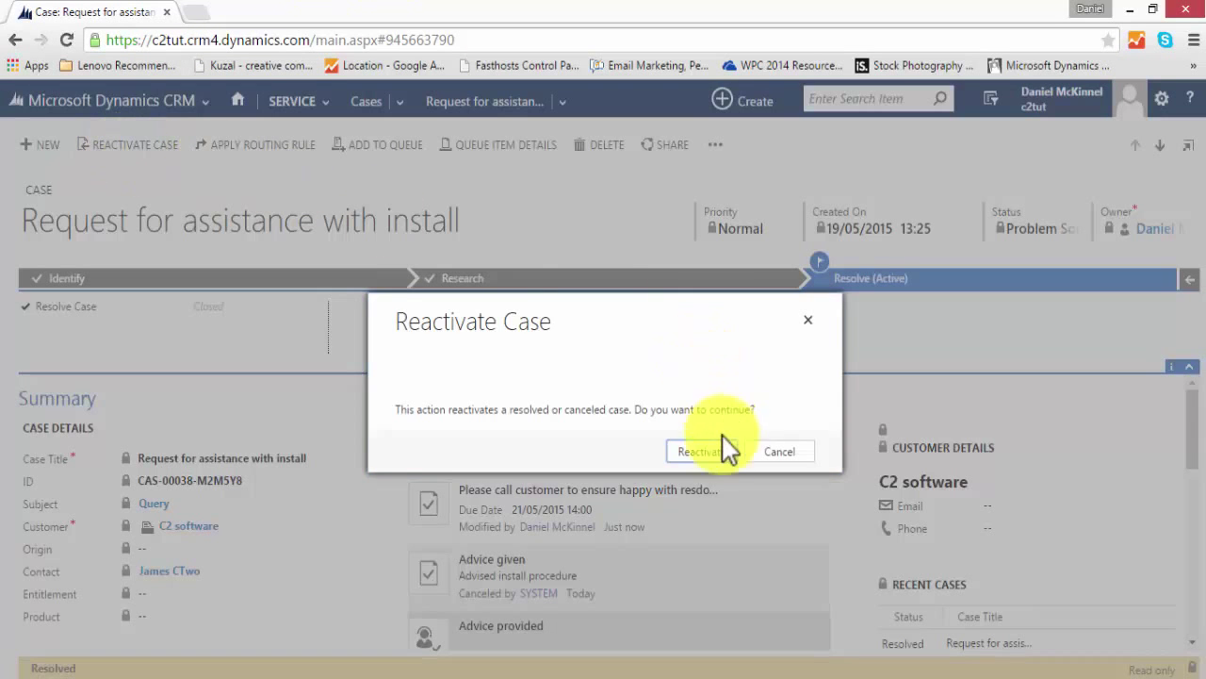
pyautogui.click(703, 450)
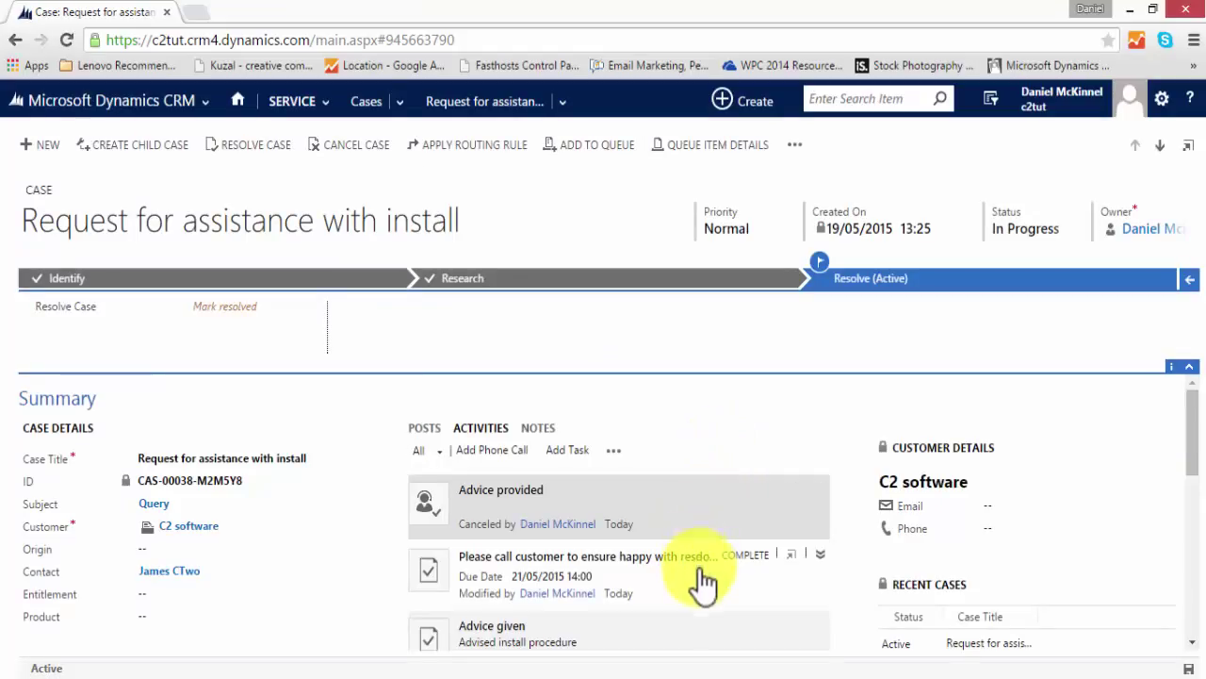
pyautogui.click(700, 584)
pyautogui.click(741, 563)
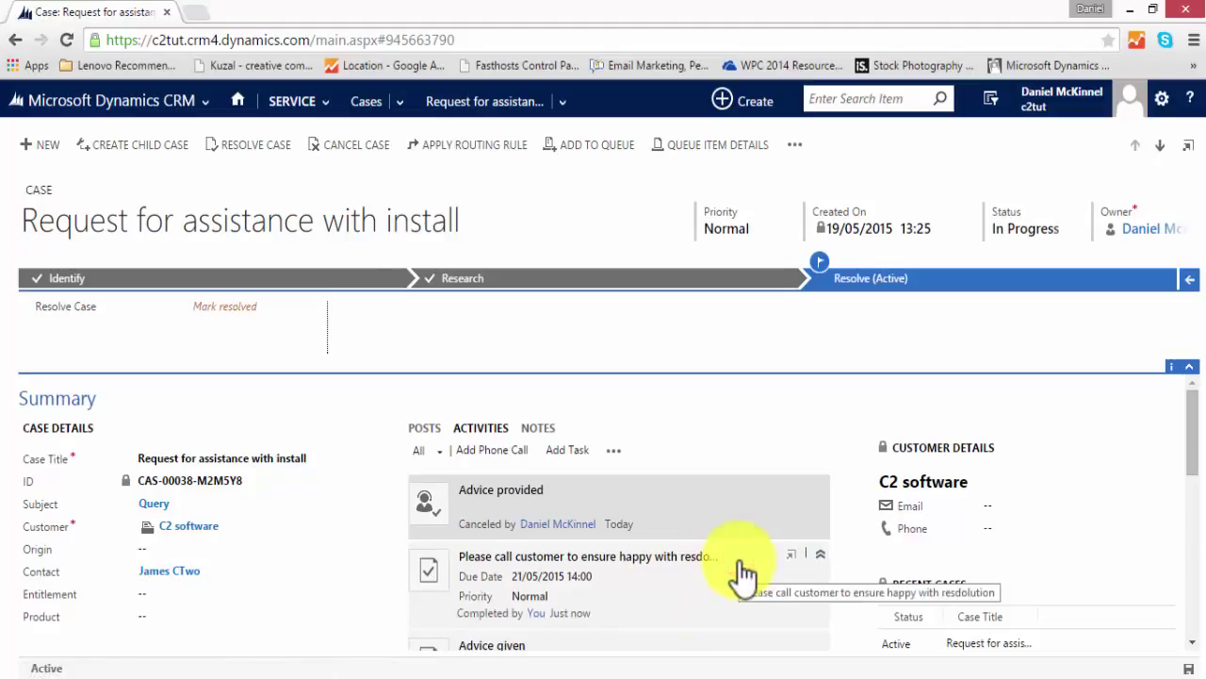
# Step: Create a child case with the subject Service and the description "Please send engineer to assist customer"
pyautogui.click(162, 151)
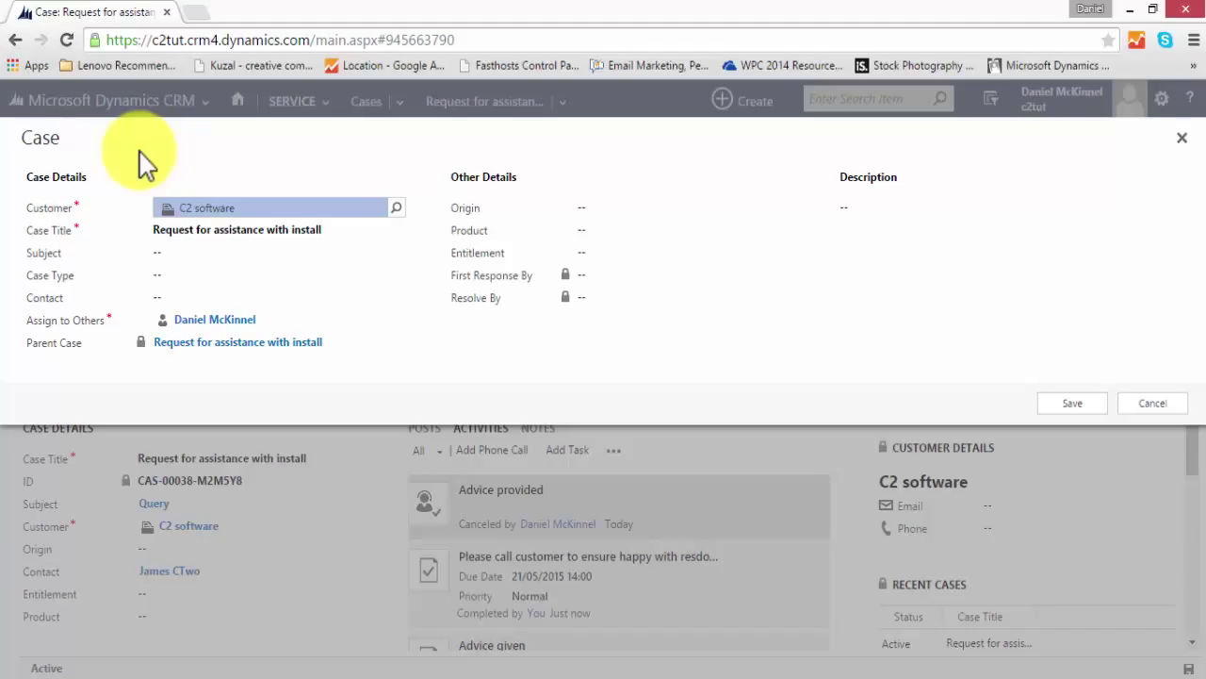
pyautogui.click(394, 256)
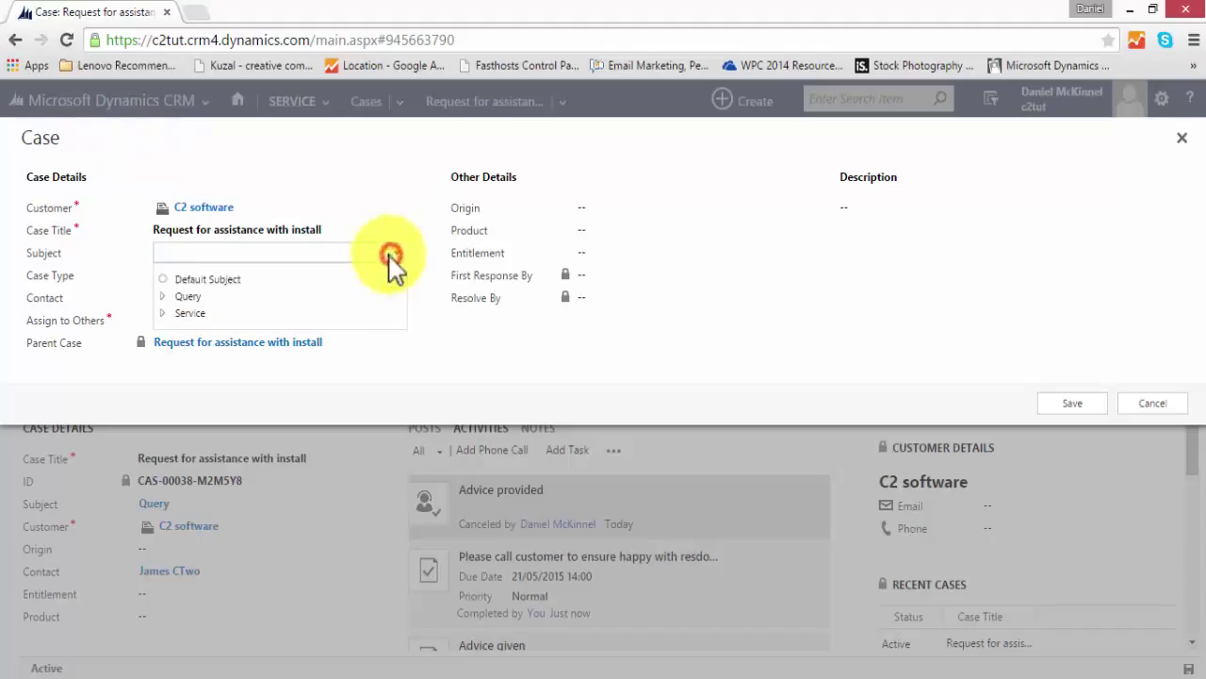
pyautogui.click(196, 313)
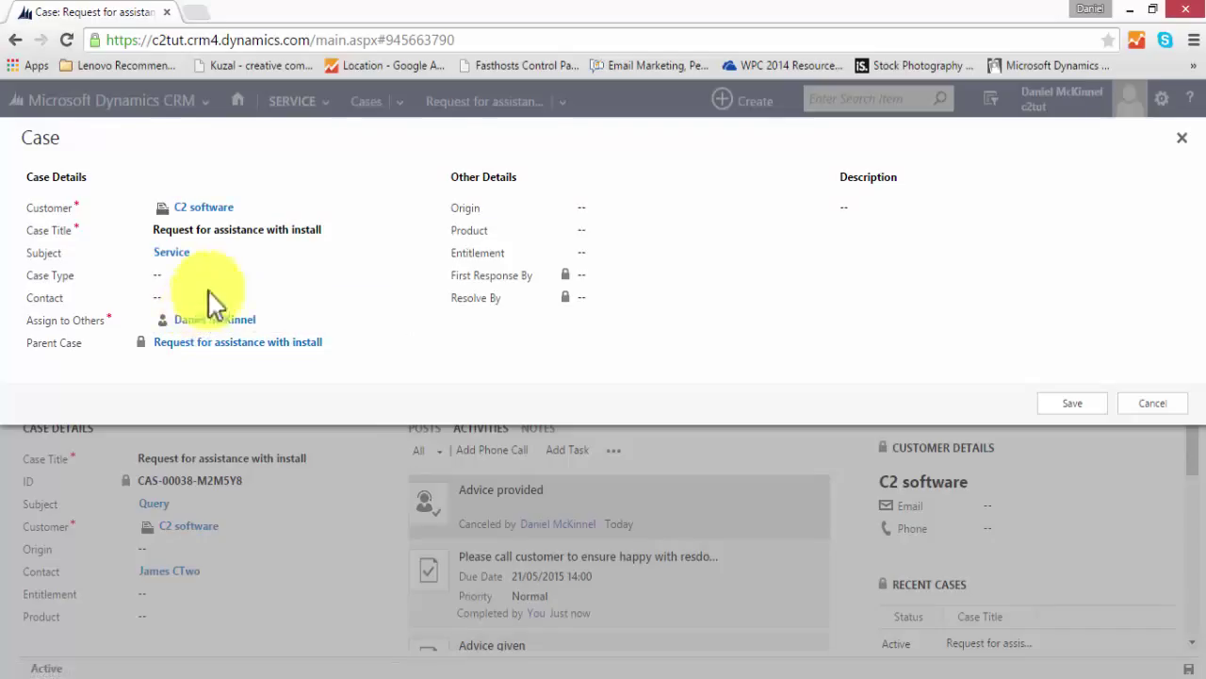
pyautogui.click(869, 221)
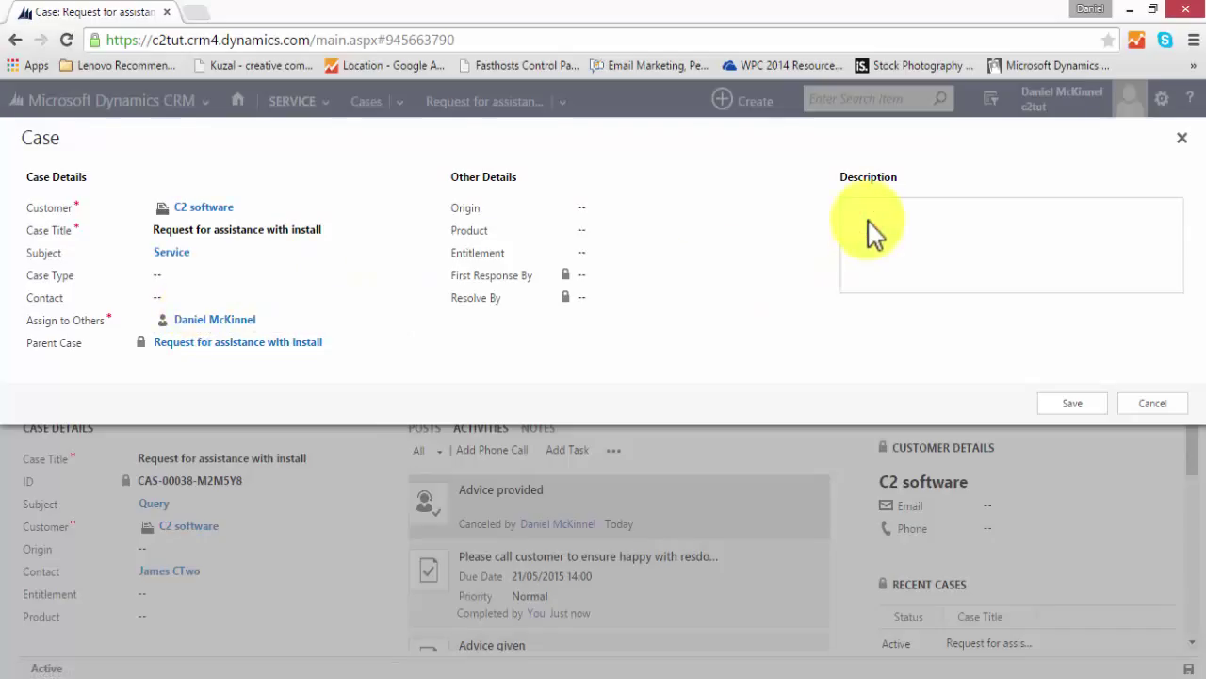
pyautogui.write('PLease send engineer to assist customer')
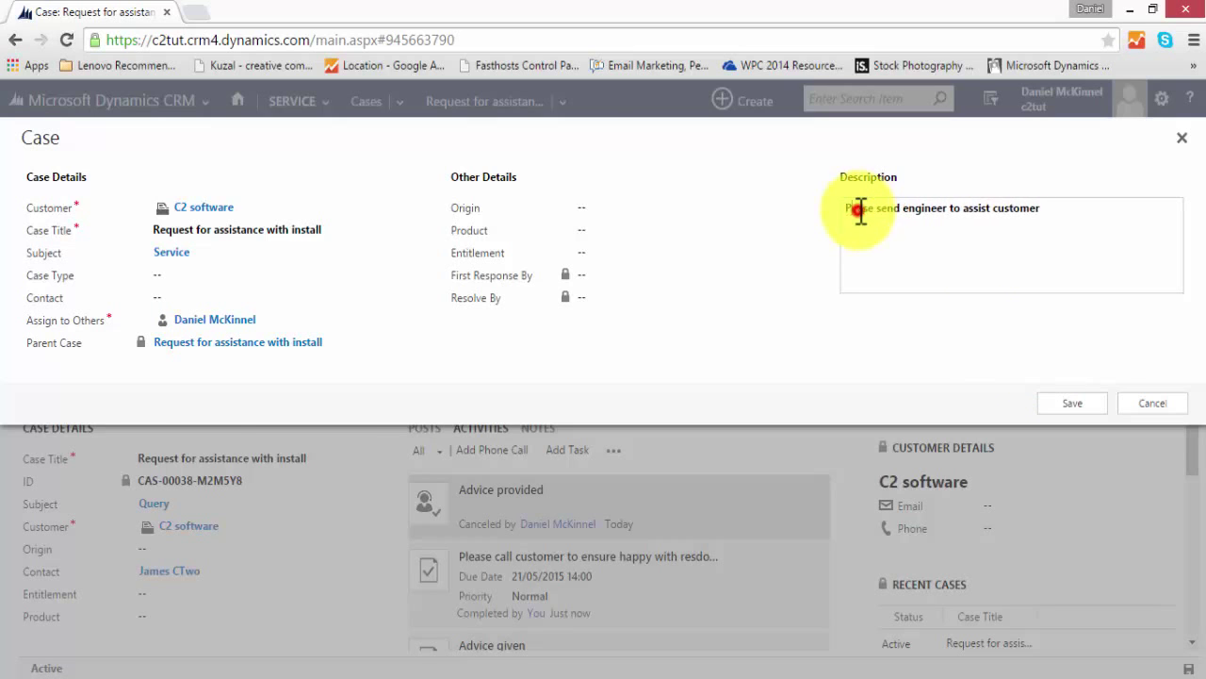
pyautogui.click(1084, 404)
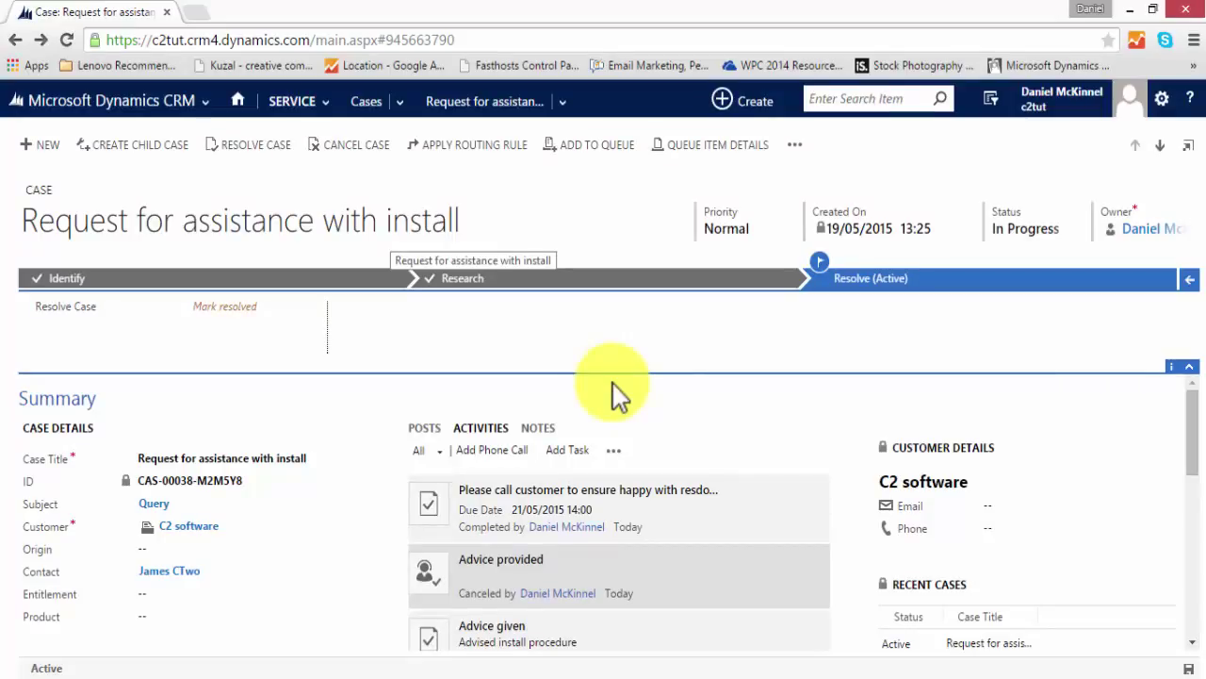
# Step: Examine the case's relationships and open the child case listed there
pyautogui.scroll(-10, 638, 457)
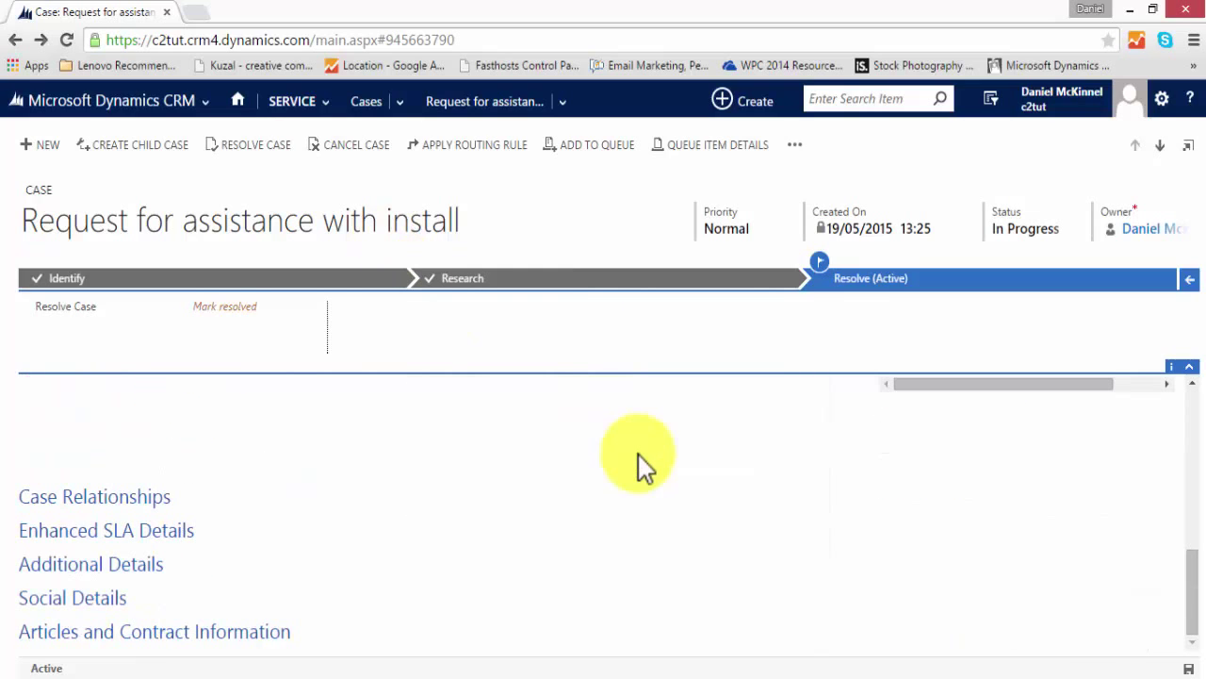
pyautogui.click(155, 502)
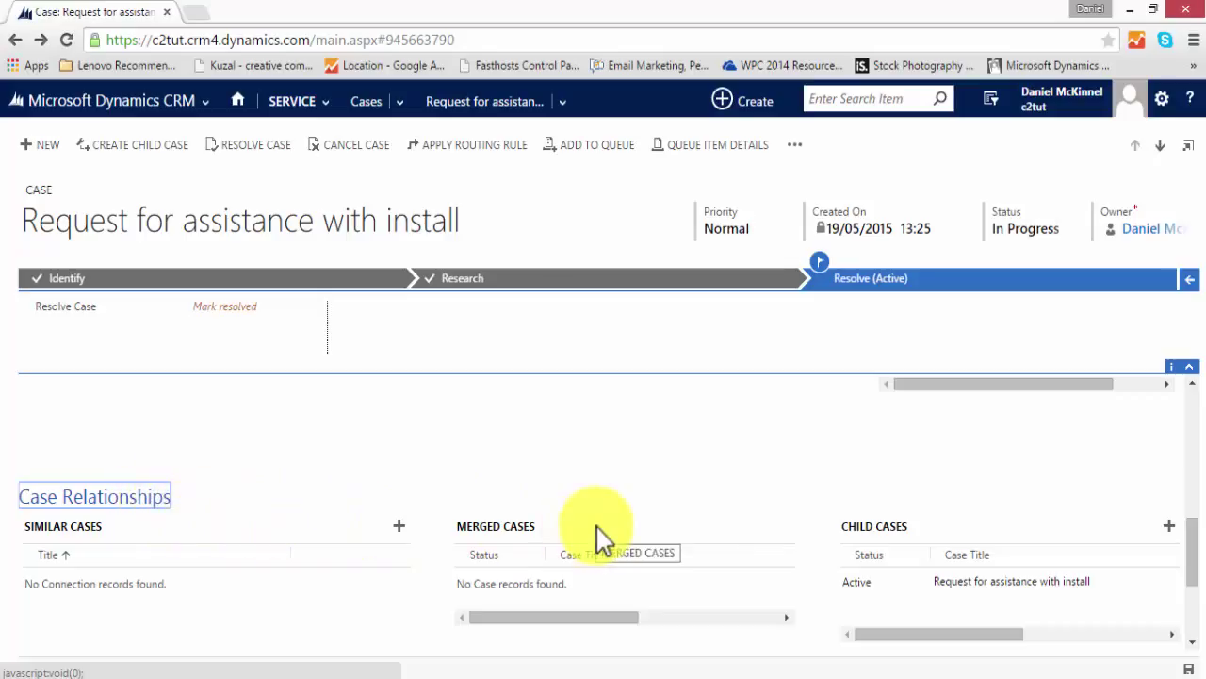
pyautogui.click(994, 583)
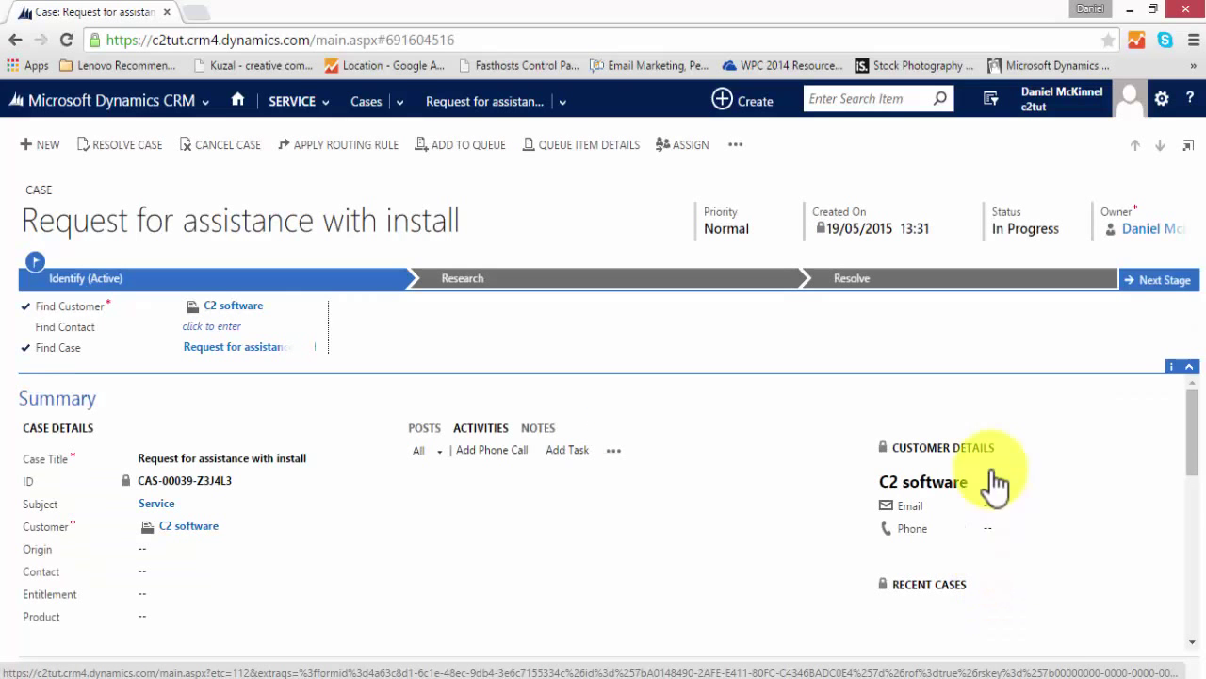
# Step: Sort the Active Cases list by creation date, newest first, and open the parent "Request for assistance with install" case
pyautogui.click(366, 100)
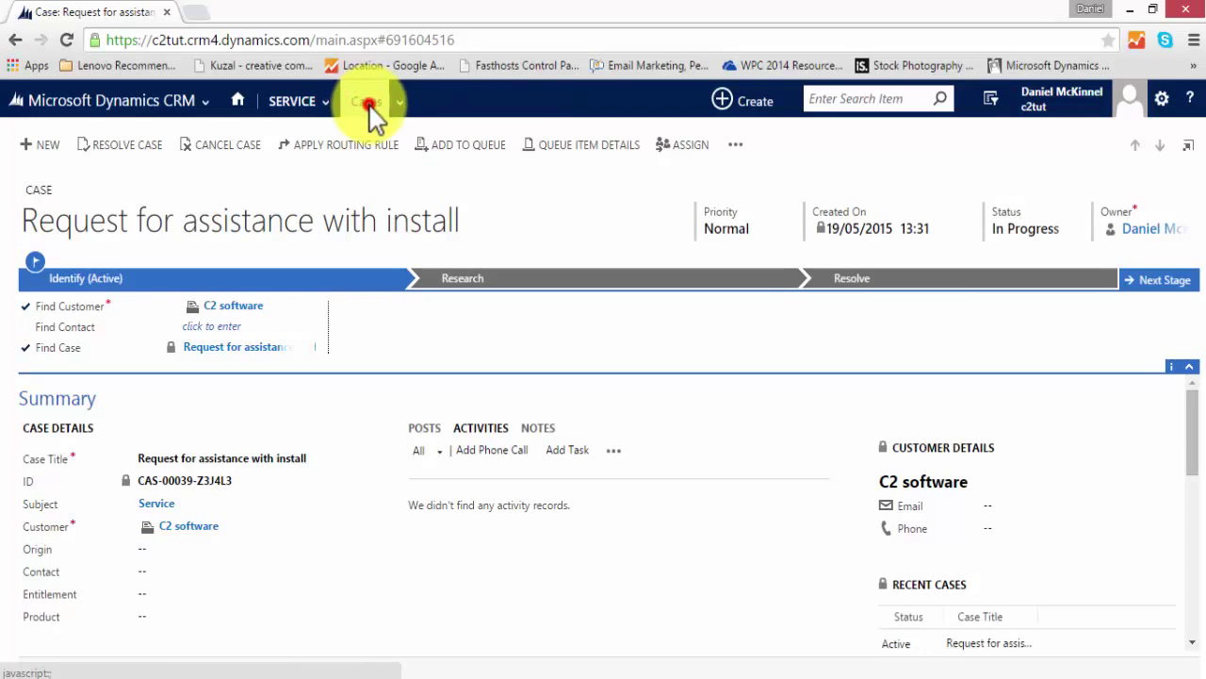
pyautogui.click(1111, 238)
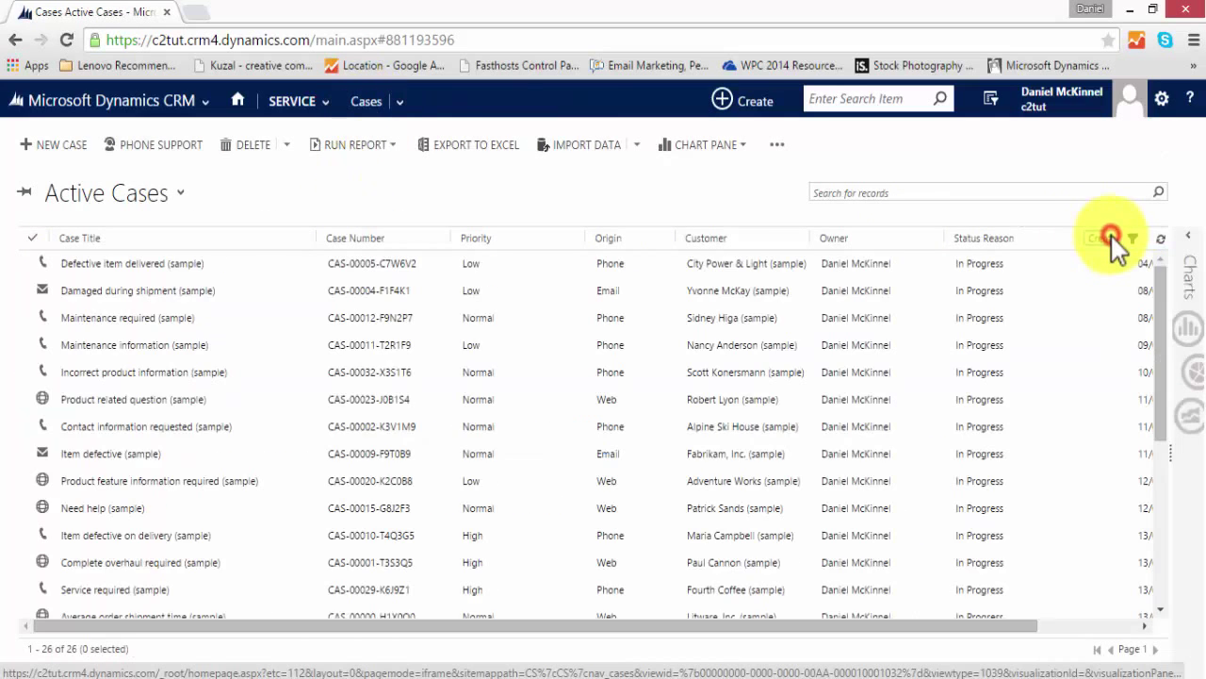
pyautogui.click(1111, 237)
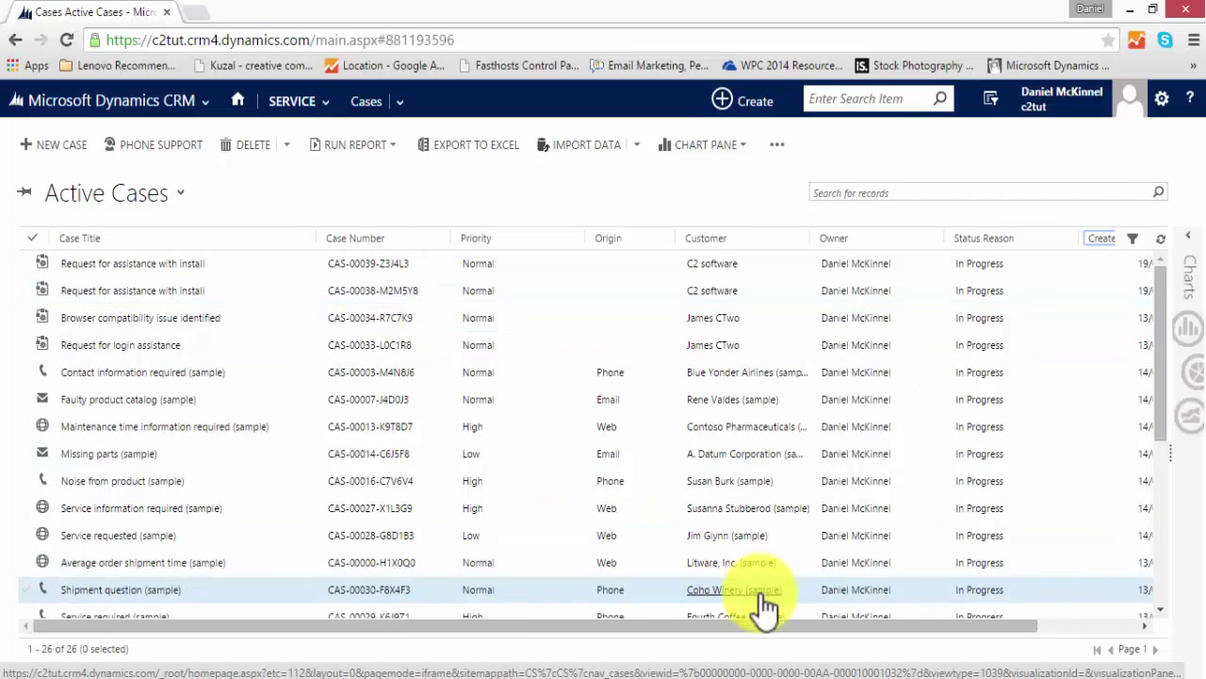
pyautogui.moveTo(797, 625); pyautogui.dragTo(708, 638)
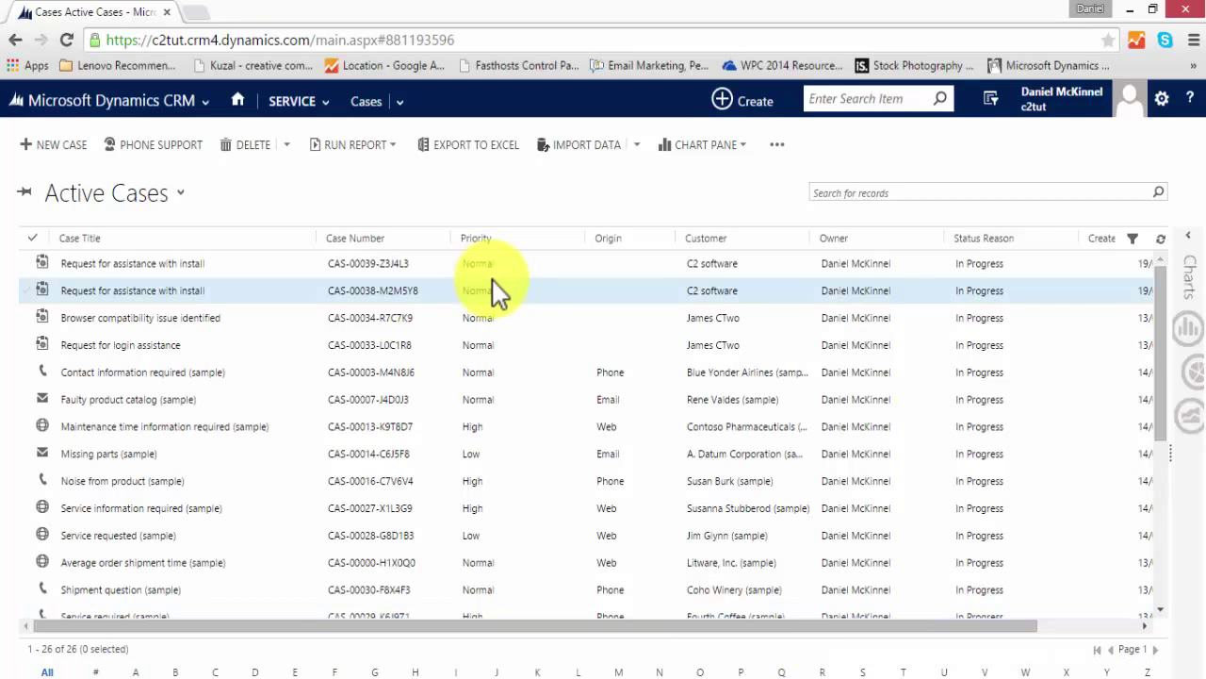
pyautogui.doubleClick(517, 287)
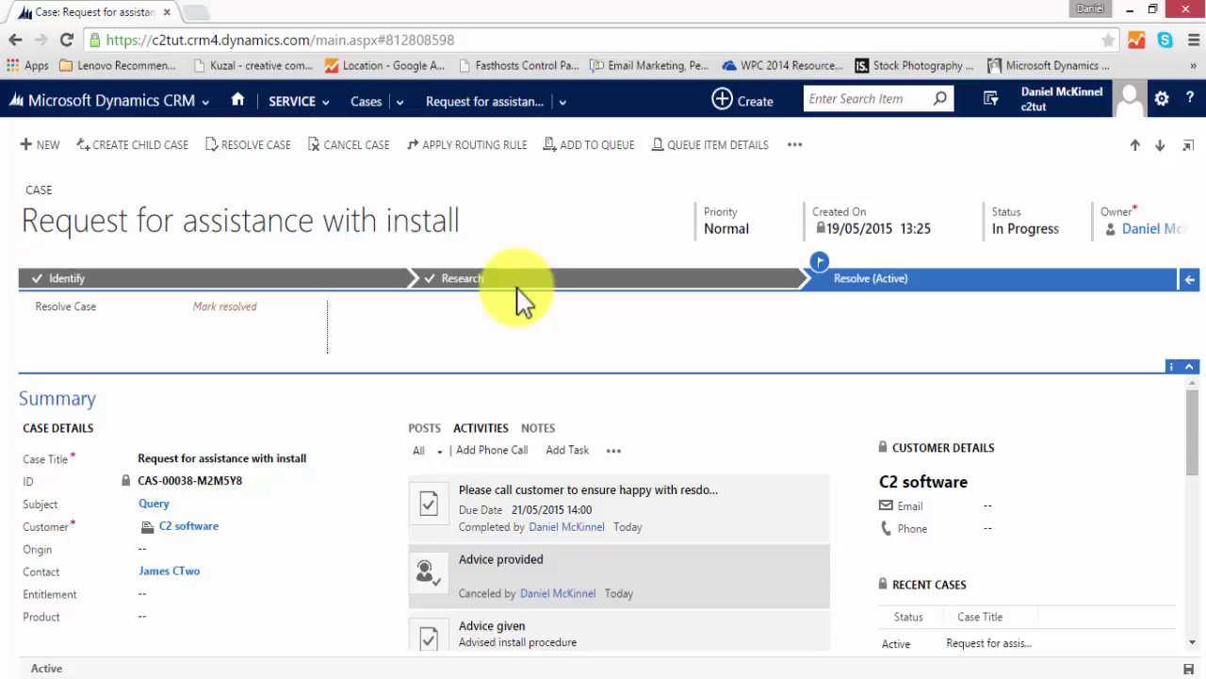
# Step: Add the parent case to the "2nd level support" queue
pyautogui.click(578, 145)
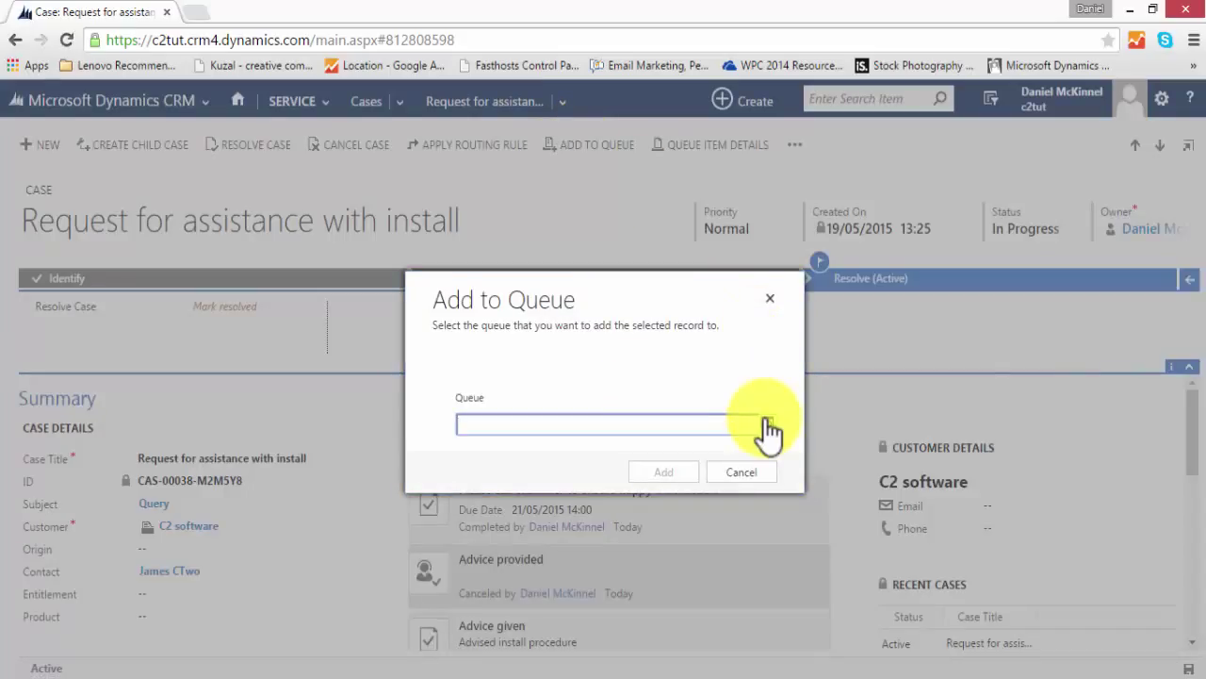
pyautogui.click(765, 425)
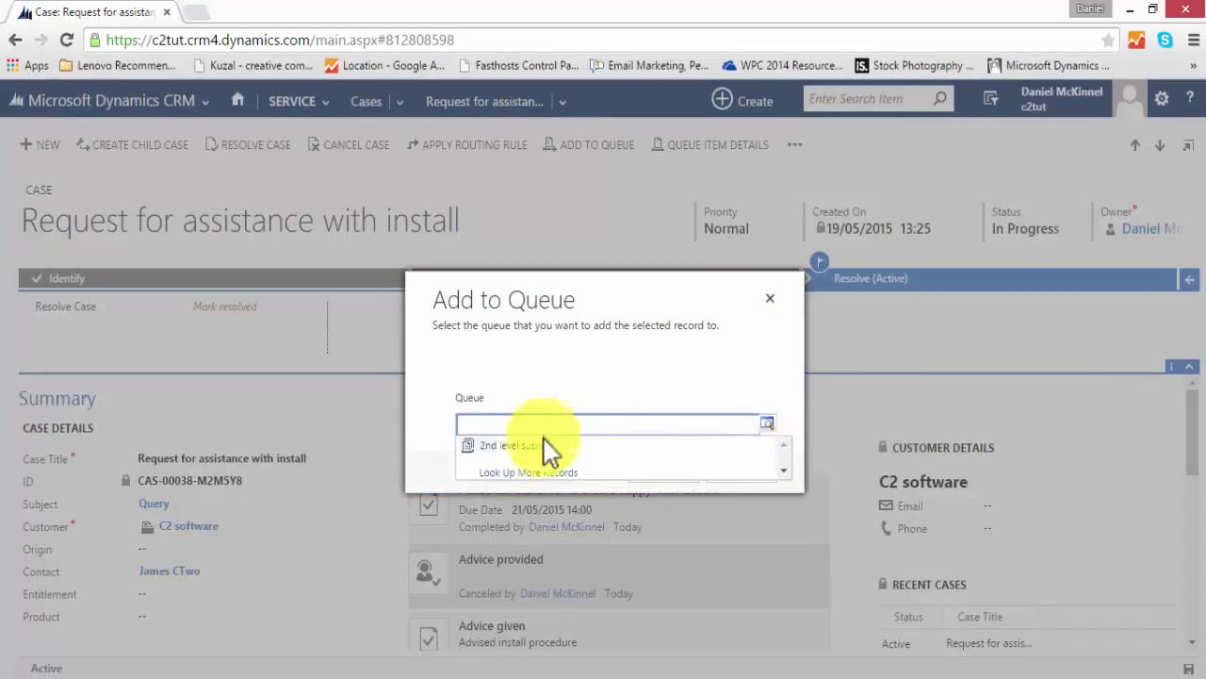
pyautogui.click(537, 445)
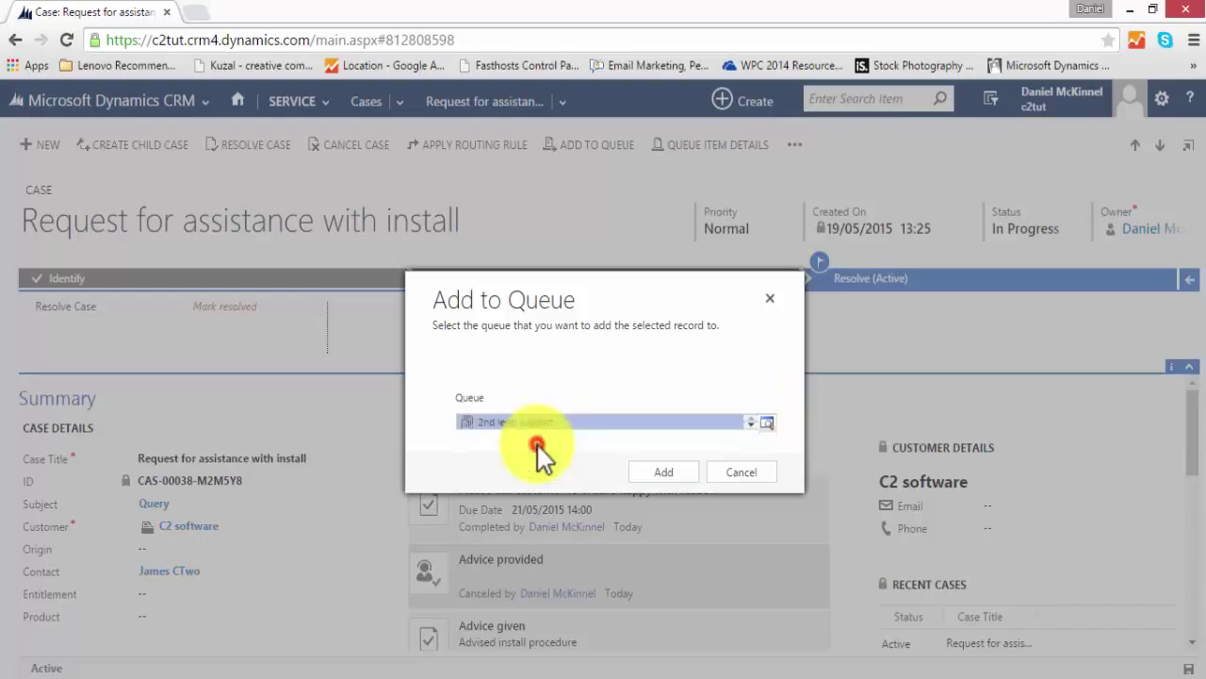
pyautogui.click(685, 472)
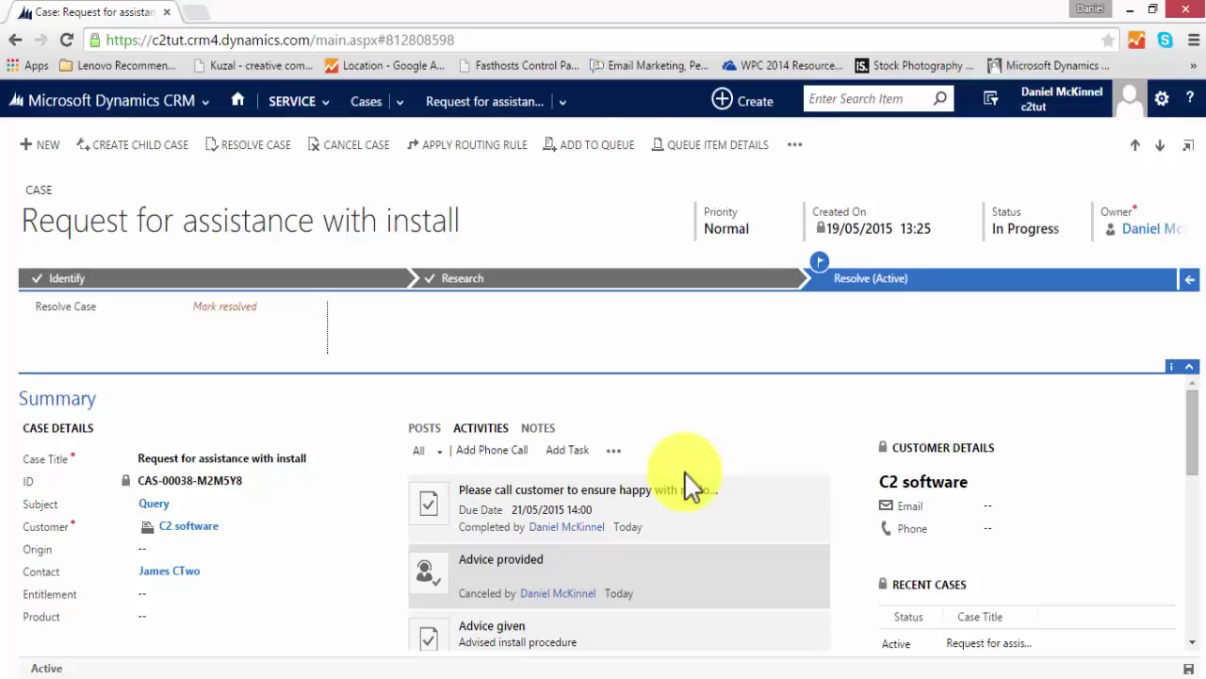
# Step: Start resolving the parent case
pyautogui.click(233, 144)
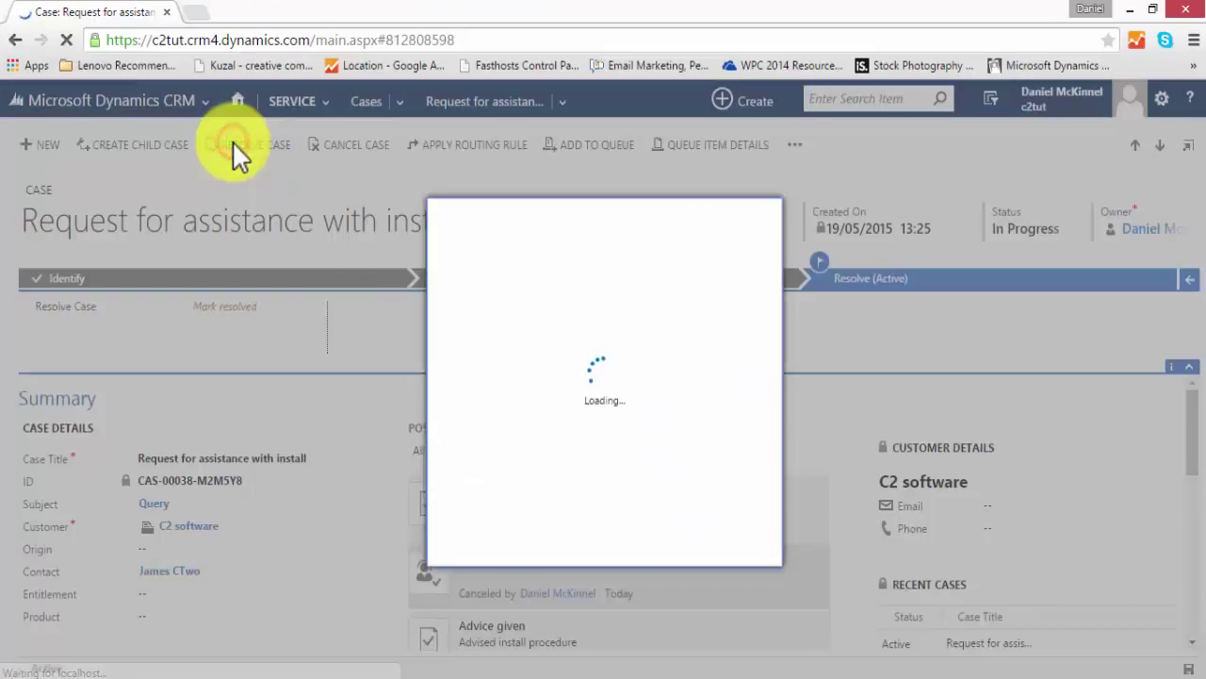